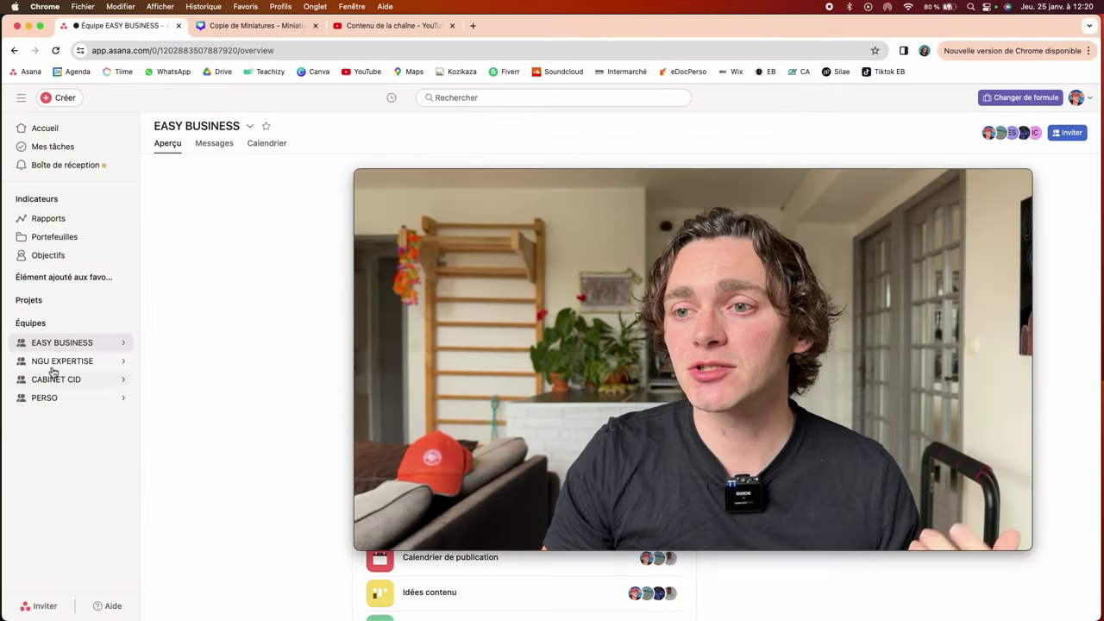
# - Look through the projects of the NGU EXPERTISE team, from Client NGU down to Déclaration sur les revenus, and check the other teams
pyautogui.moveTo(69, 351)
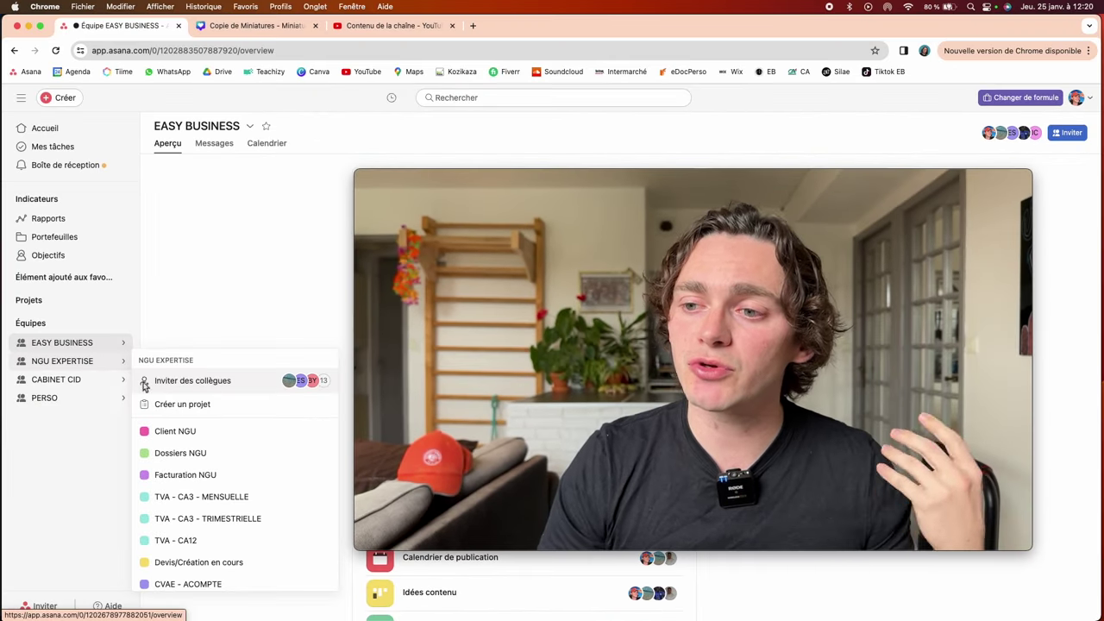
pyautogui.scroll(-2, 209, 477)
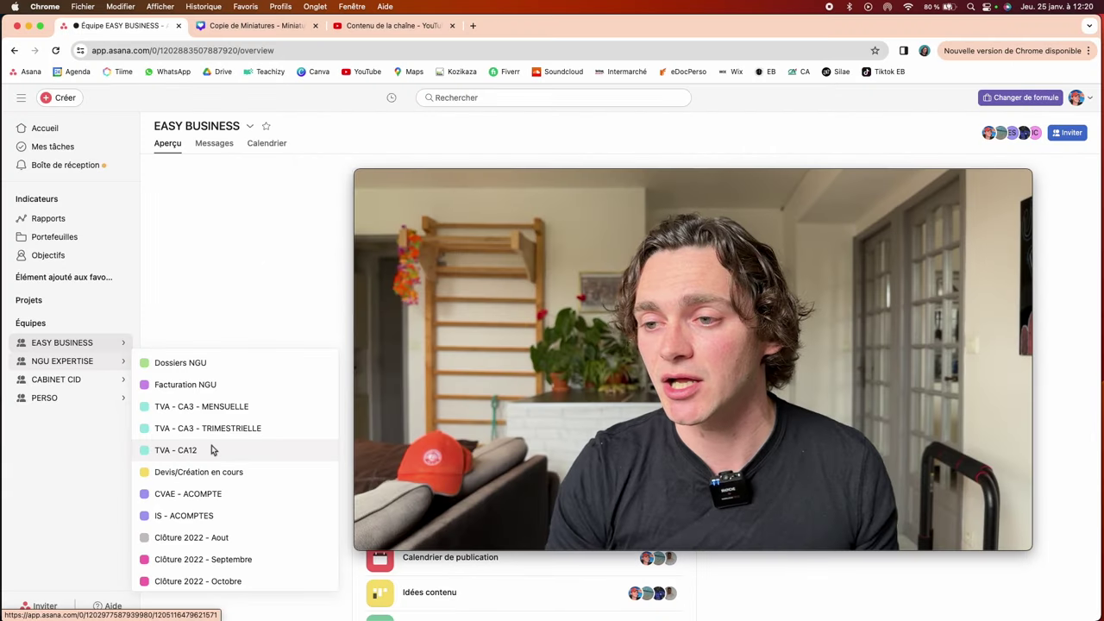
pyautogui.scroll(-3, 213, 448)
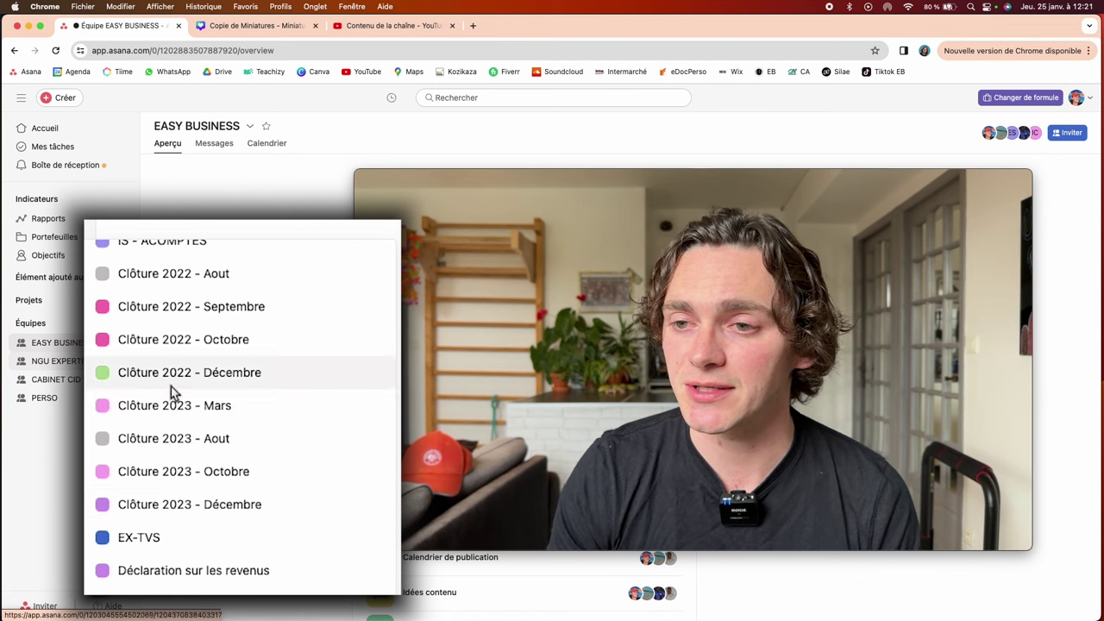
pyautogui.moveTo(56, 379)
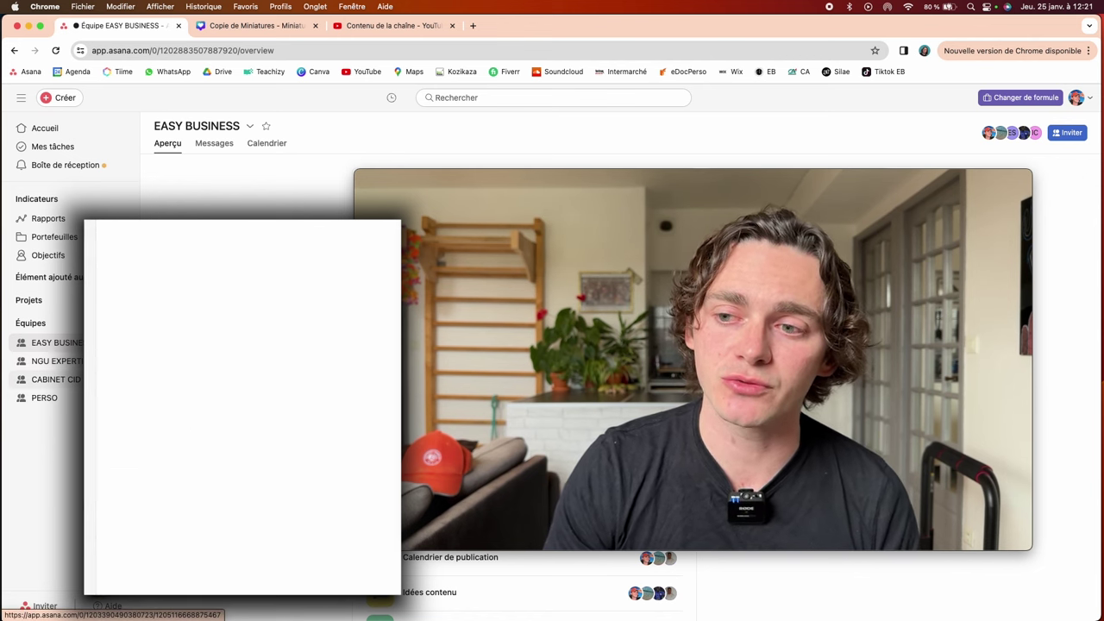
pyautogui.moveTo(44, 398)
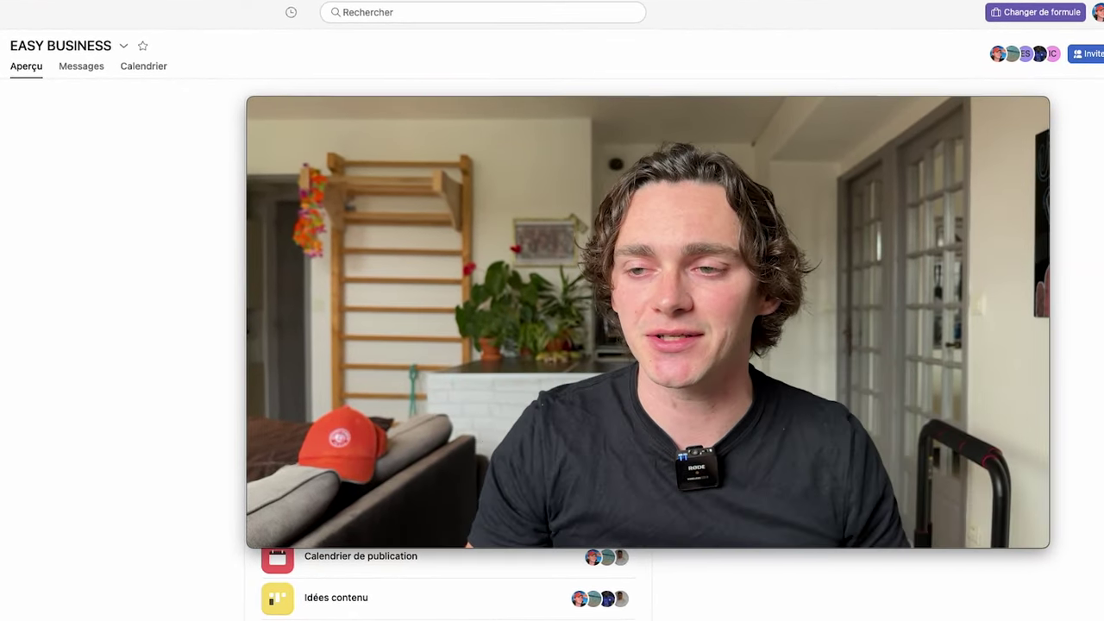
# - Open the Création des vidéos project of the EASY BUSINESS team and move the video recording window off its board
pyautogui.moveTo(0, 383)
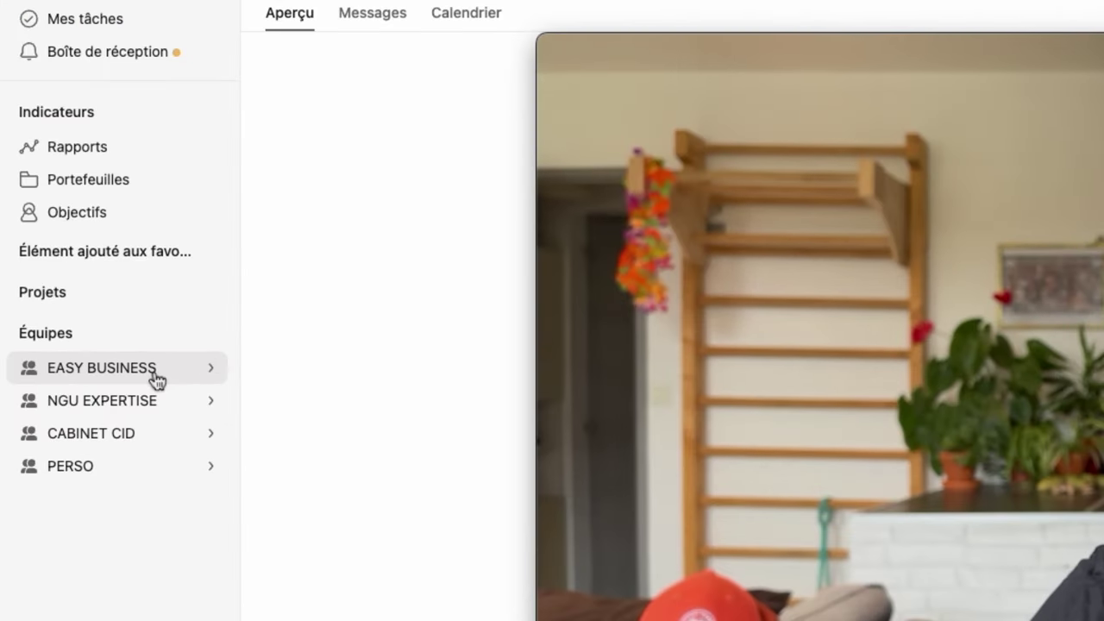
pyautogui.moveTo(98, 348)
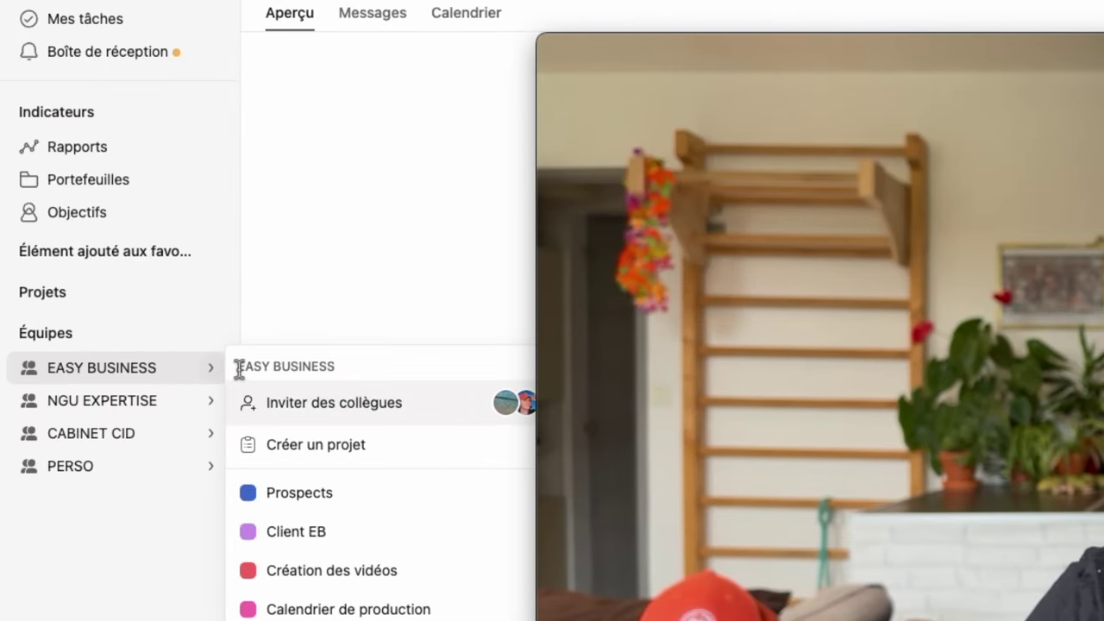
pyautogui.click(336, 572)
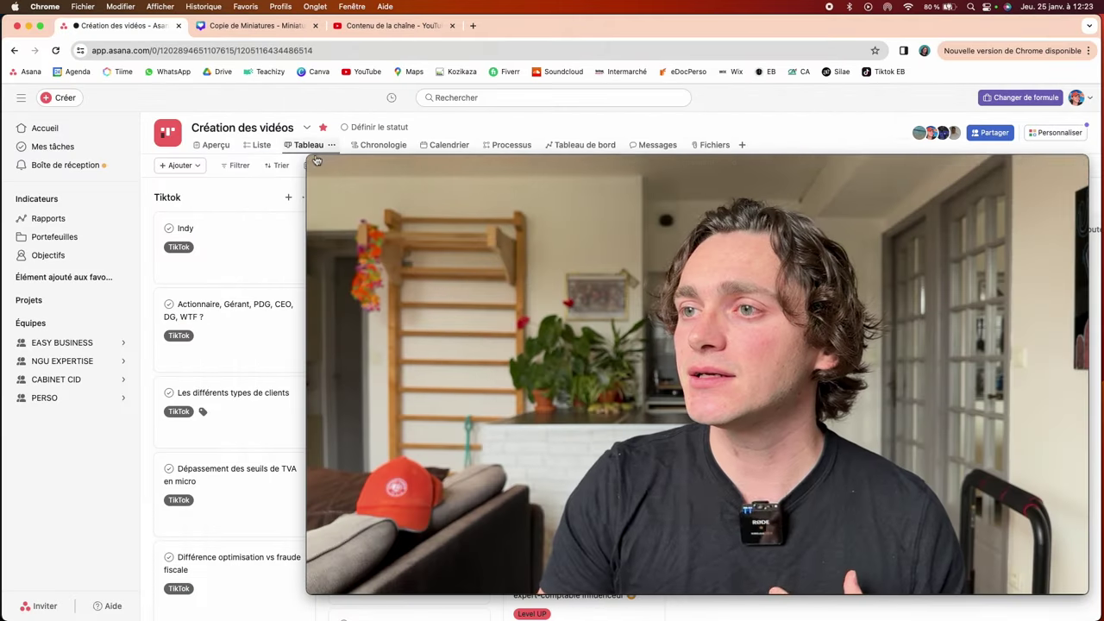
pyautogui.click(314, 158)
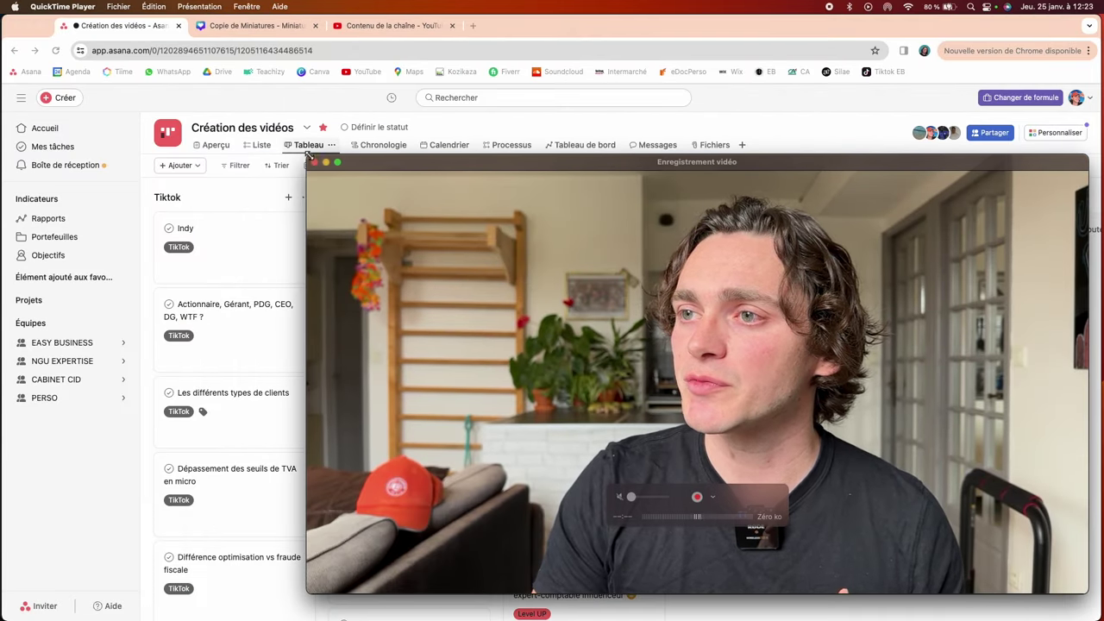
pyautogui.moveTo(310, 153); pyautogui.dragTo(710, 380)
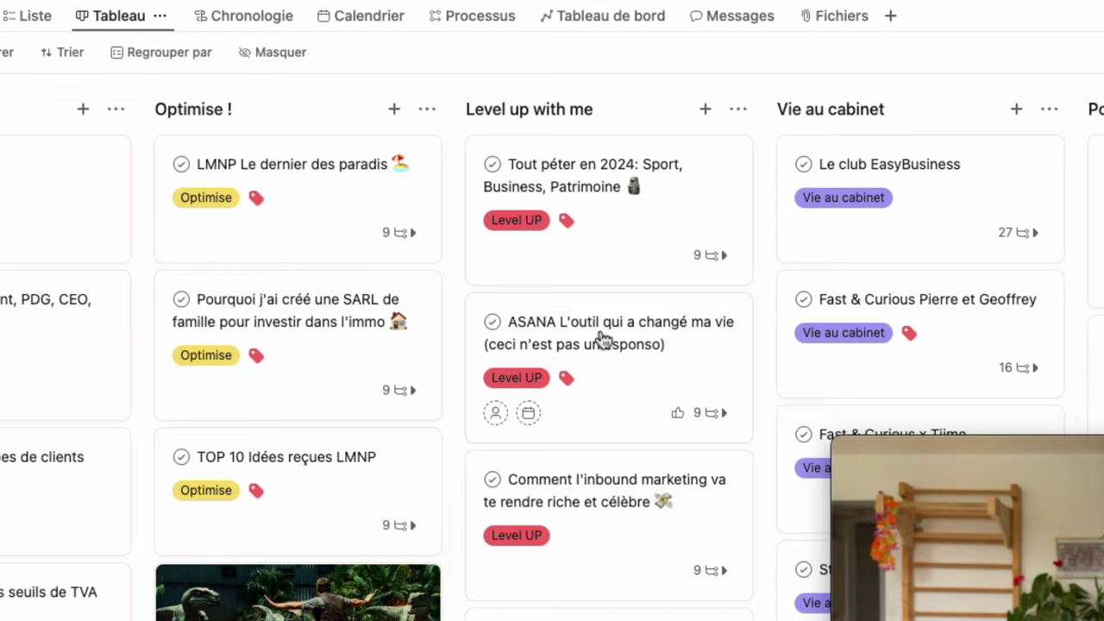
# - Open the task "ASANA L'outil qui a changé ma vie" and review its Planification, Production and Publication subtasks
pyautogui.click(582, 330)
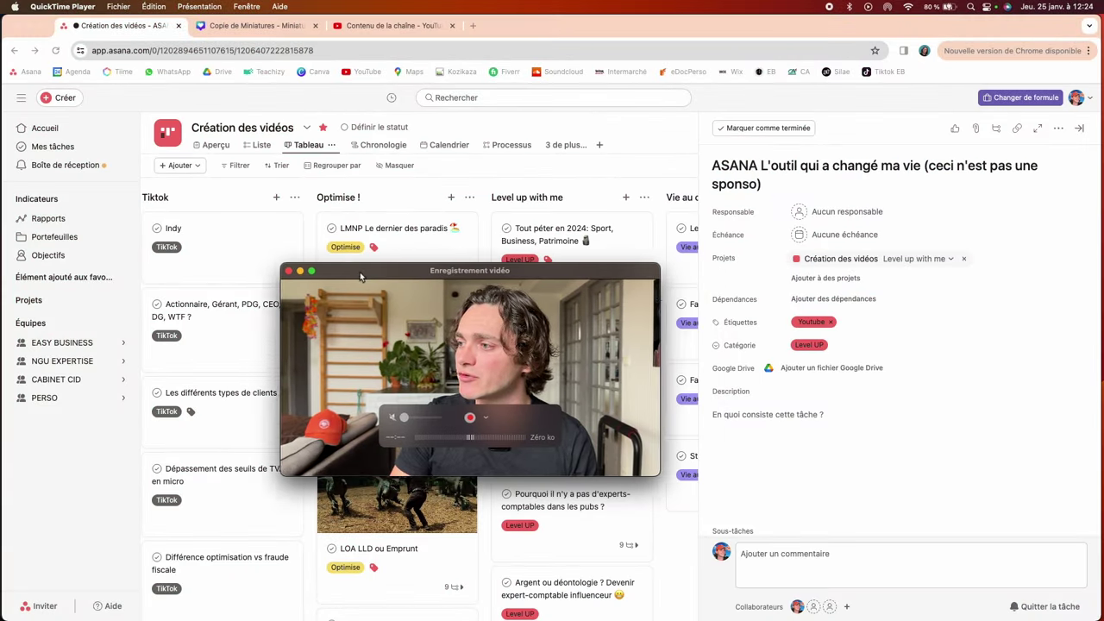
pyautogui.moveTo(360, 272); pyautogui.dragTo(340, 269)
pyautogui.scroll(-5, 783, 360)
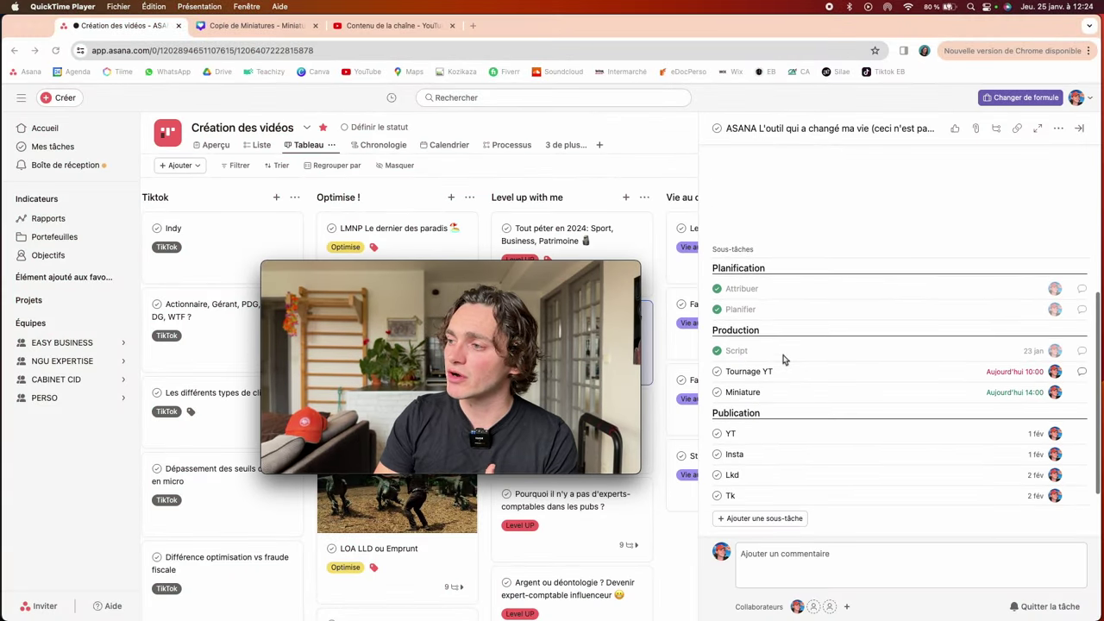
pyautogui.scroll(-3, 784, 360)
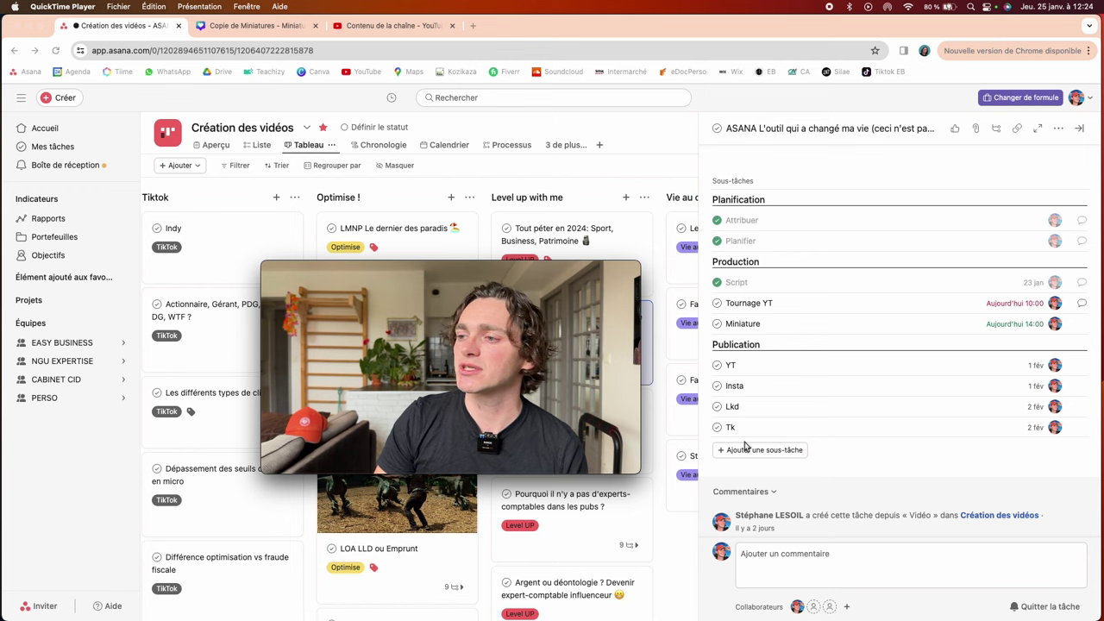
# - Browse the columns of the Création des vidéos board, from Optimise ! to Podcast
pyautogui.moveTo(640, 304)
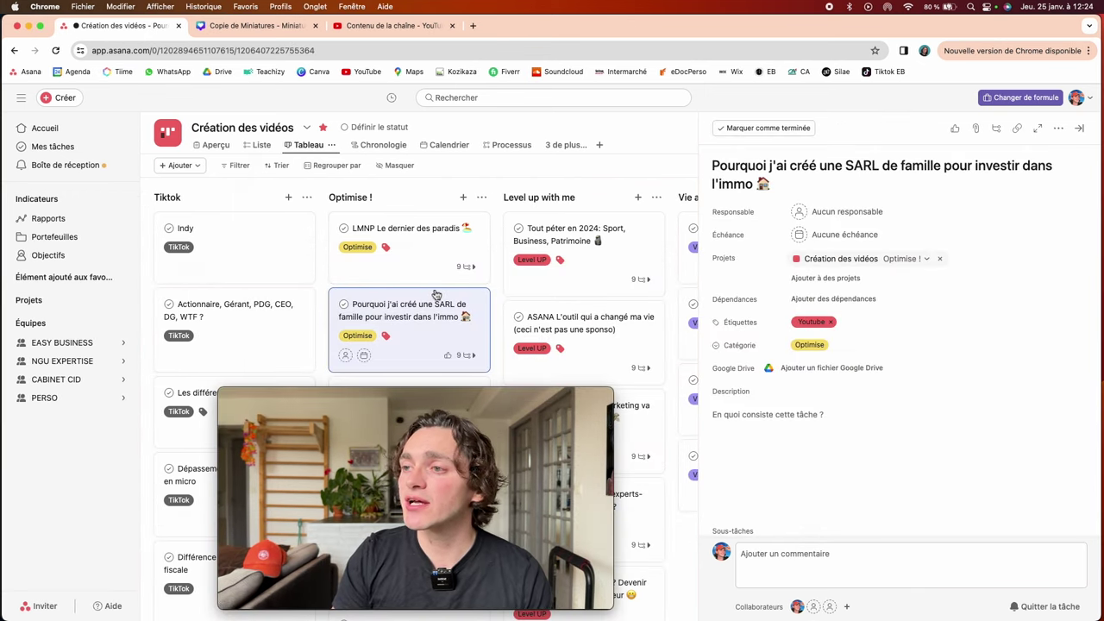
pyautogui.hscroll(5, 436, 295)
pyautogui.hscroll(-3, 436, 295)
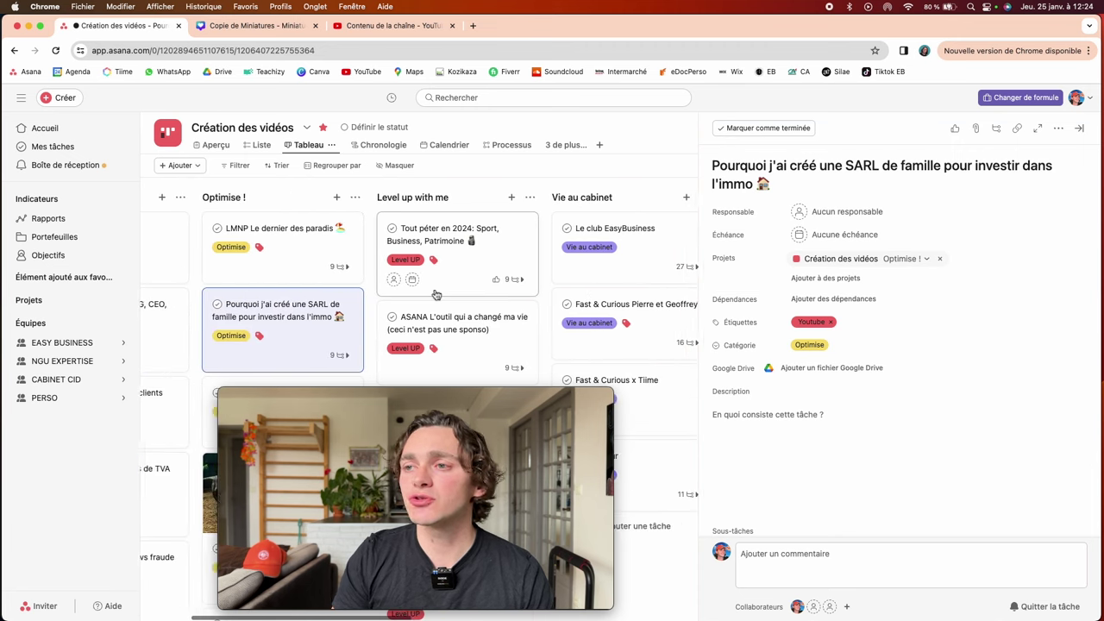
pyautogui.hscroll(1, 210, 231)
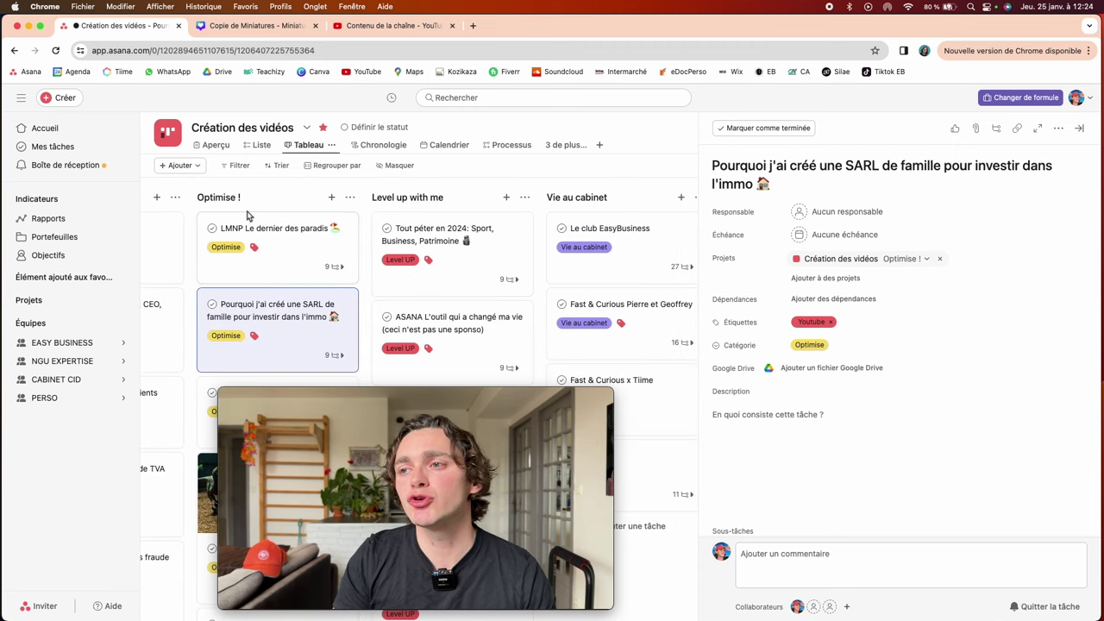
pyautogui.hscroll(5, 435, 216)
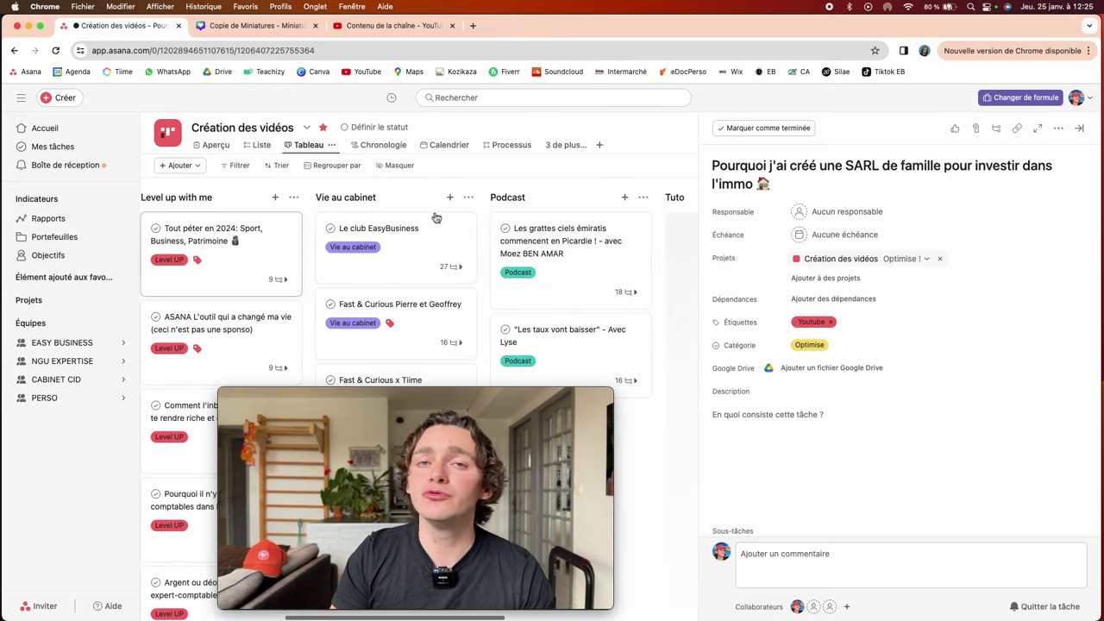
pyautogui.hscroll(-6, 524, 226)
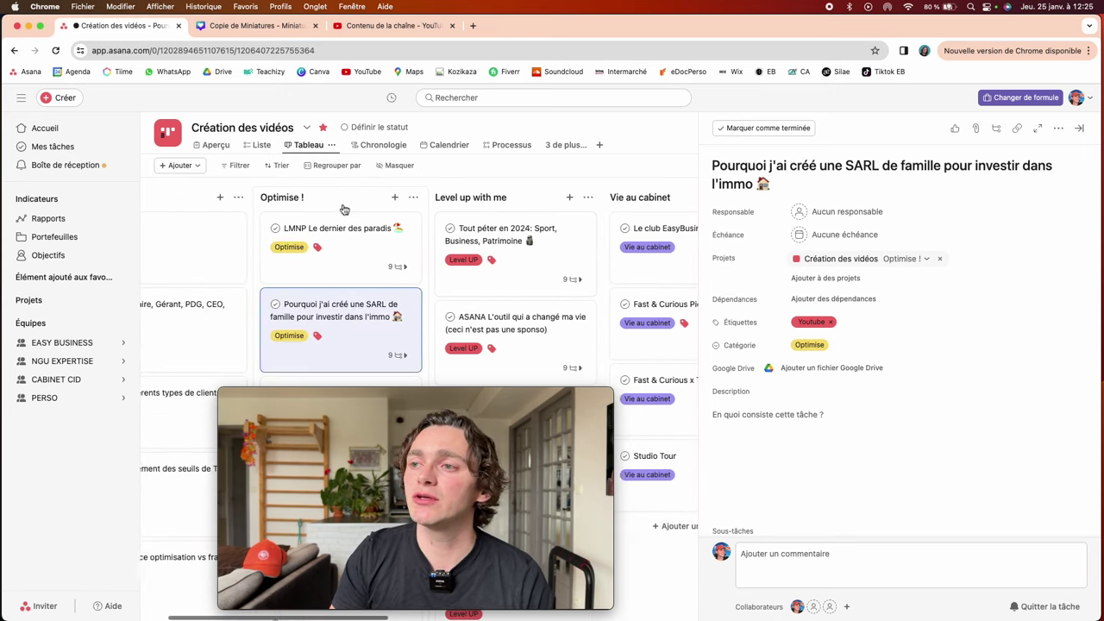
pyautogui.hscroll(-1, 420, 211)
# - Examine the title, fields and subtasks of the task "Pourquoi j'ai créé une SARL de famille pour investir dans l'immo"
pyautogui.click(420, 197)
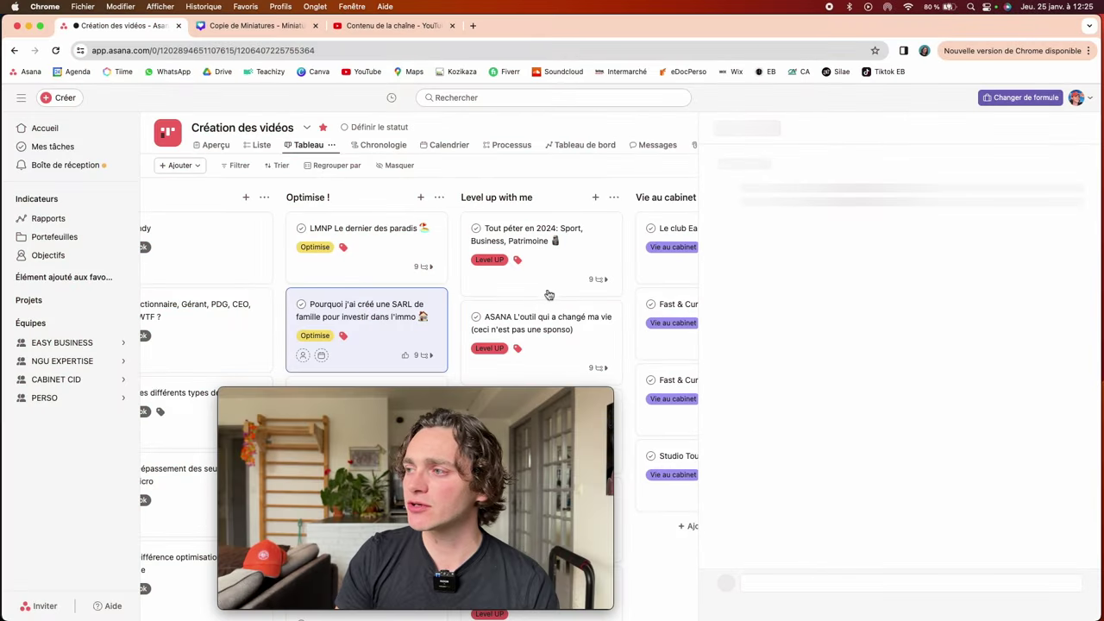
pyautogui.click(814, 177)
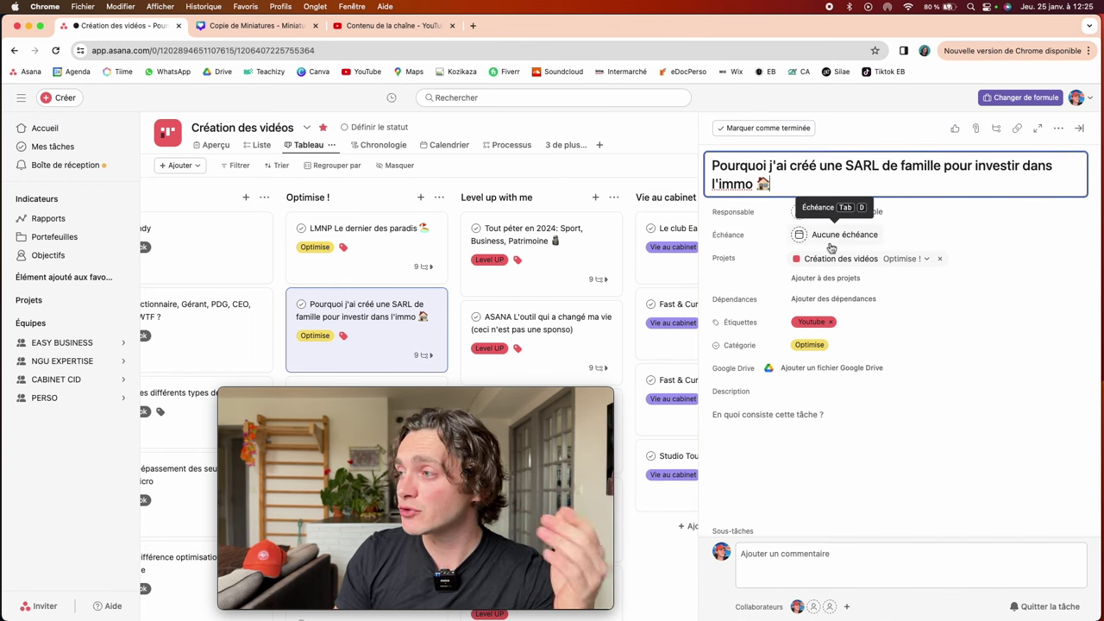
pyautogui.scroll(-2, 844, 337)
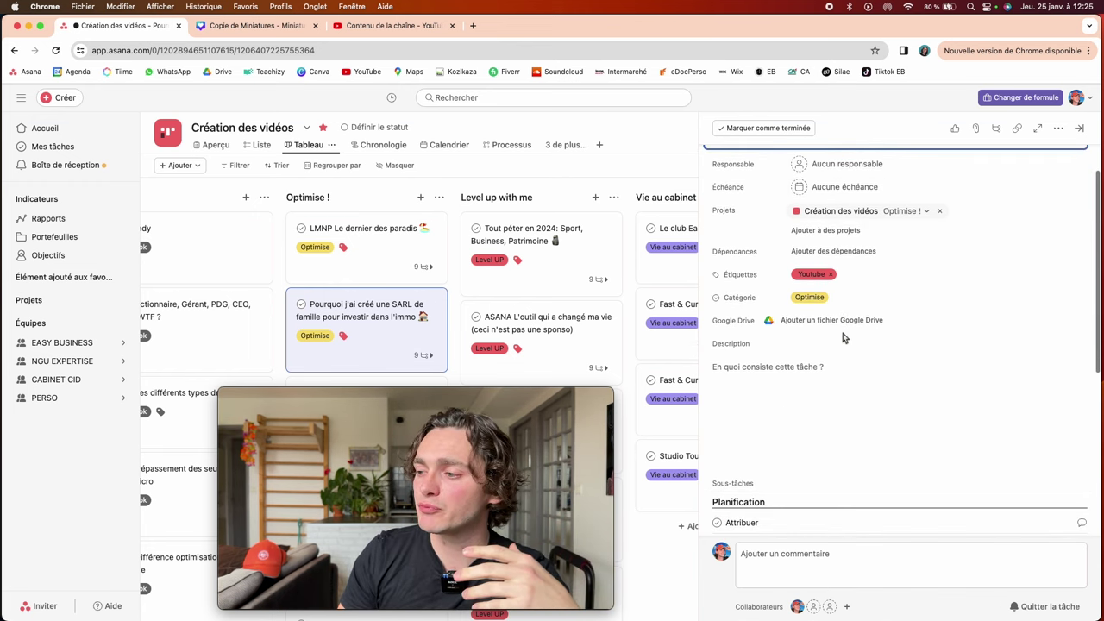
pyautogui.scroll(-5, 789, 485)
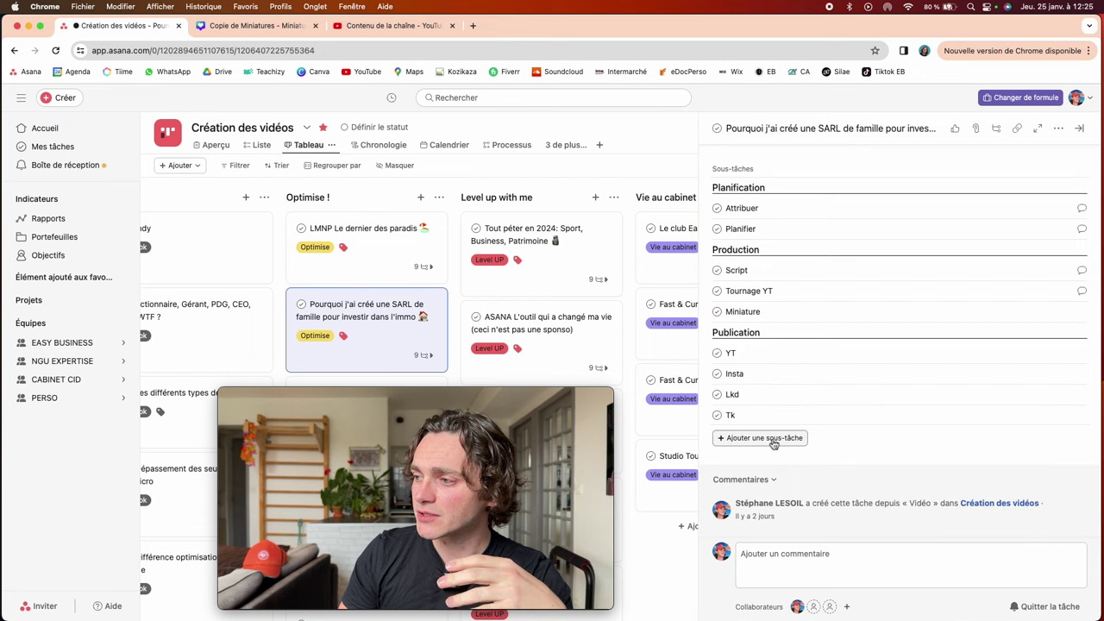
# - Add a subtask named "prendre des photos sur place pour la vidéo" at the end of the SARL de famille task's Publication section
pyautogui.click(772, 440)
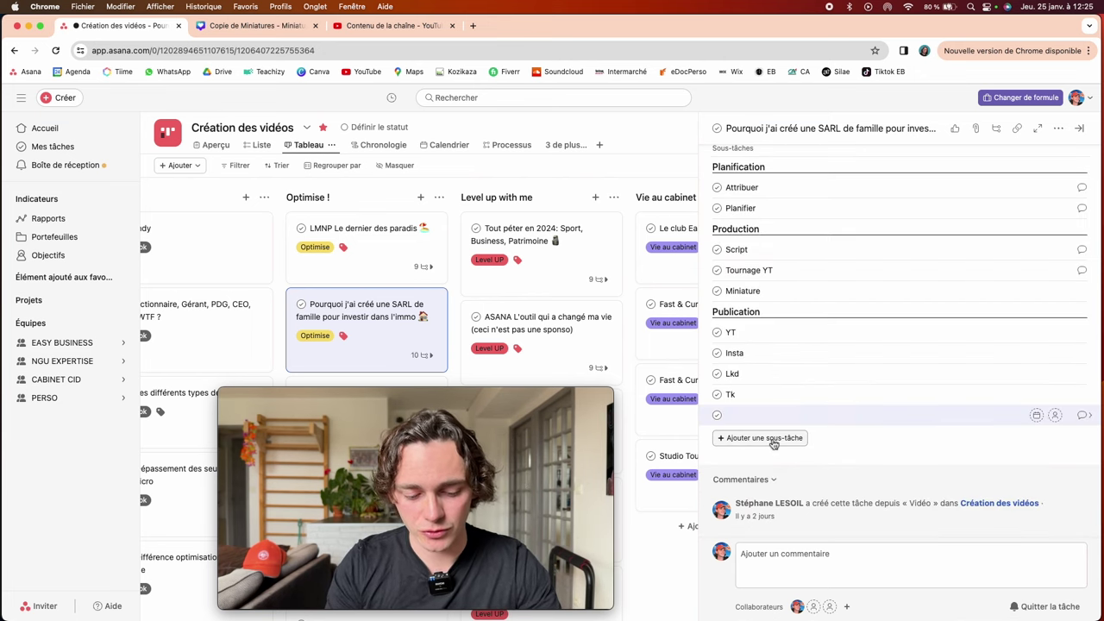
pyautogui.write('prendre des photos s')
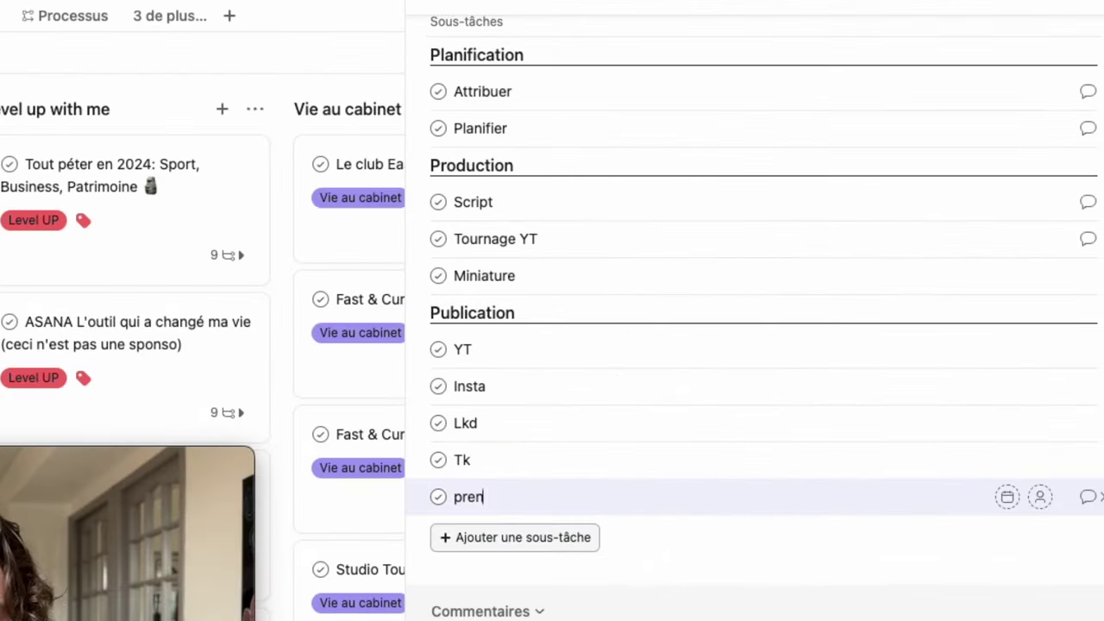
pyautogui.write('ur place pour la vidéo')
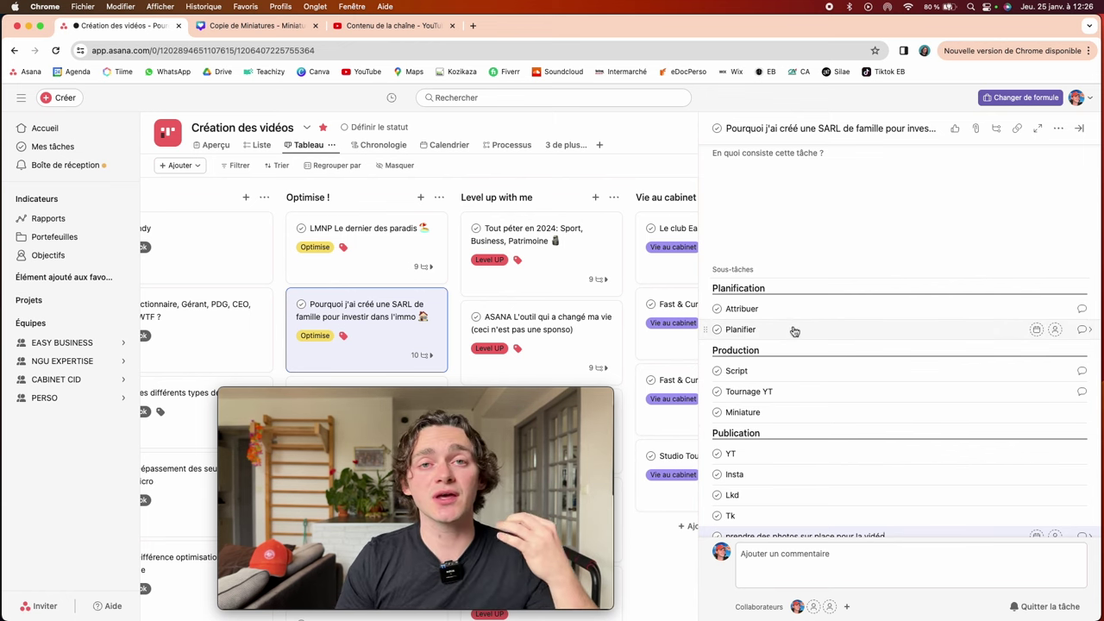
pyautogui.scroll(-2, 768, 422)
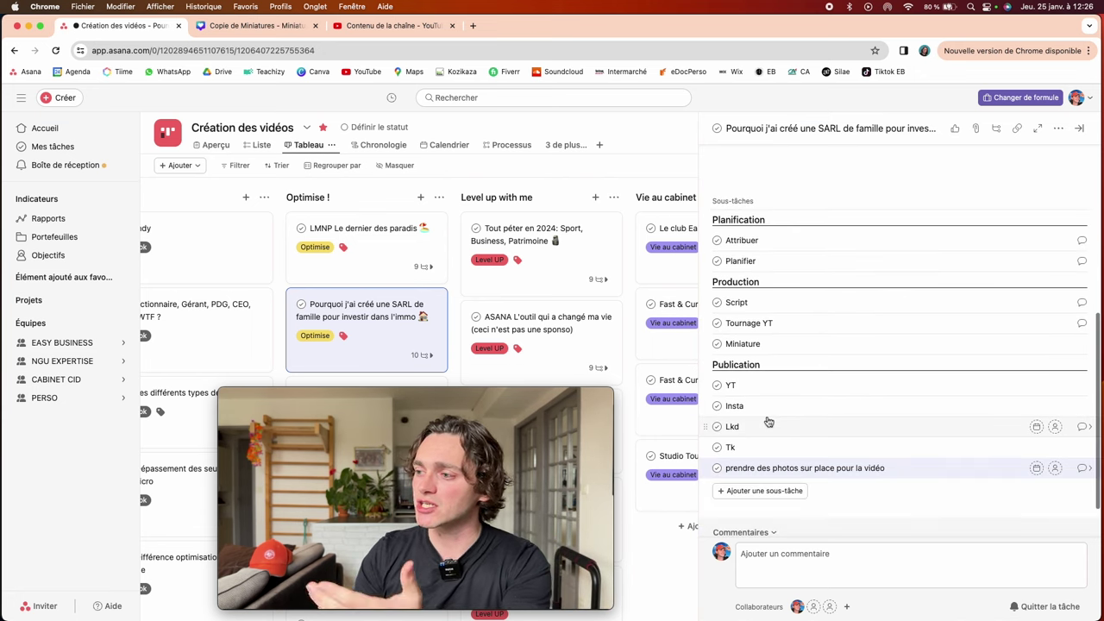
# - Check the task templates offered for new tasks in the Optimise ! column and delete the photo subtask
pyautogui.click(421, 198)
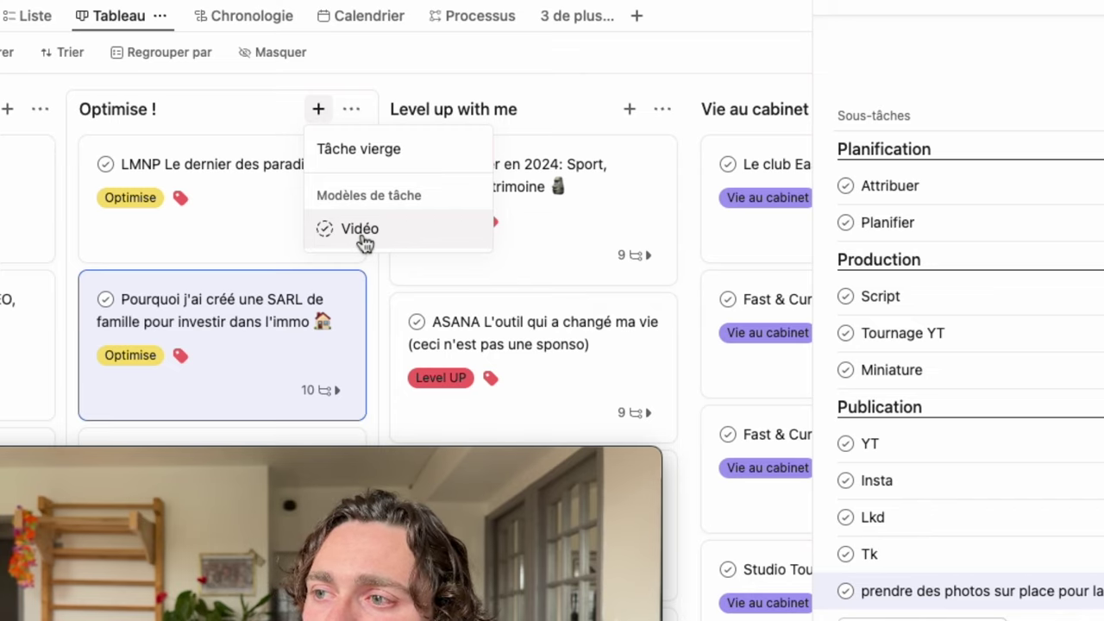
pyautogui.press('Escape')
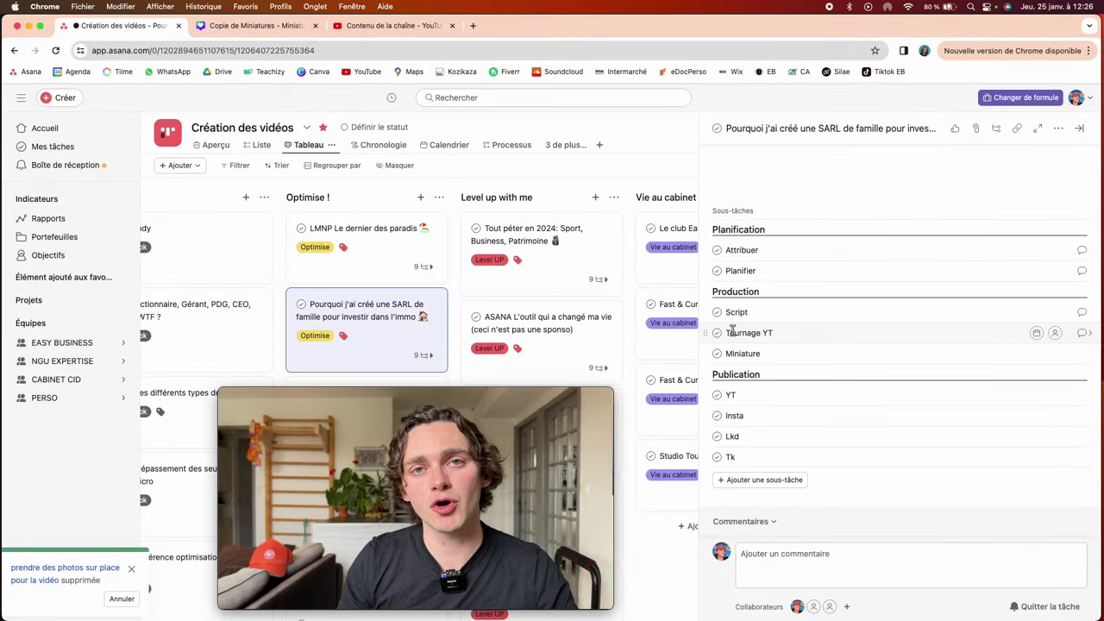
# - Assign all subtasks of the SARL de famille task, from Attribuer to Tk, to your own account and open their due date picker
pyautogui.click(706, 251)
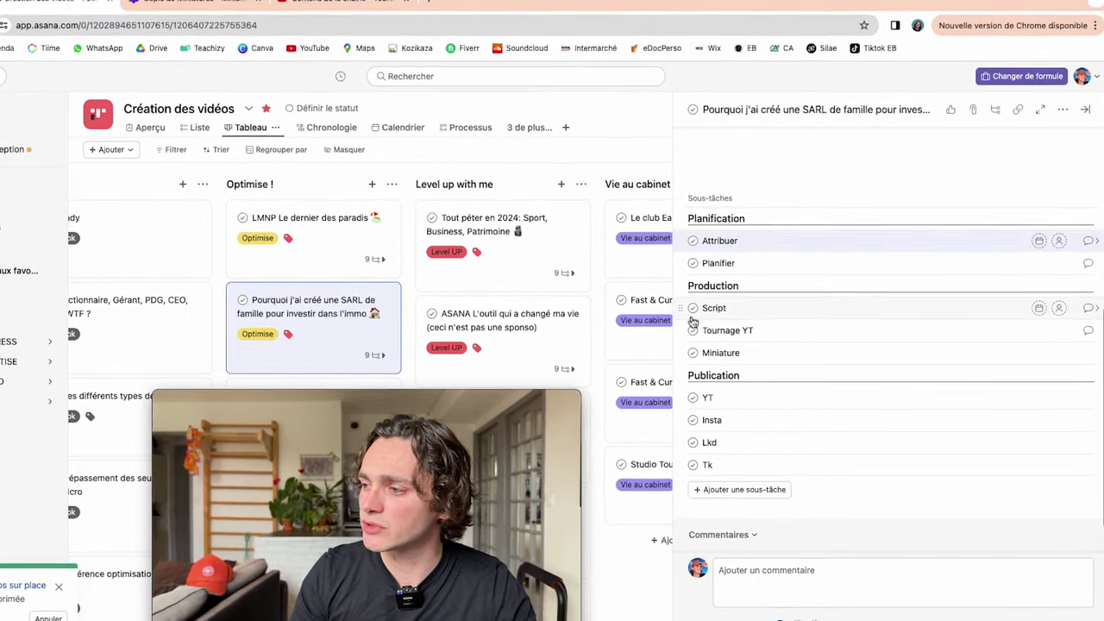
pyautogui.press('super+a')
pyautogui.click(1070, 223)
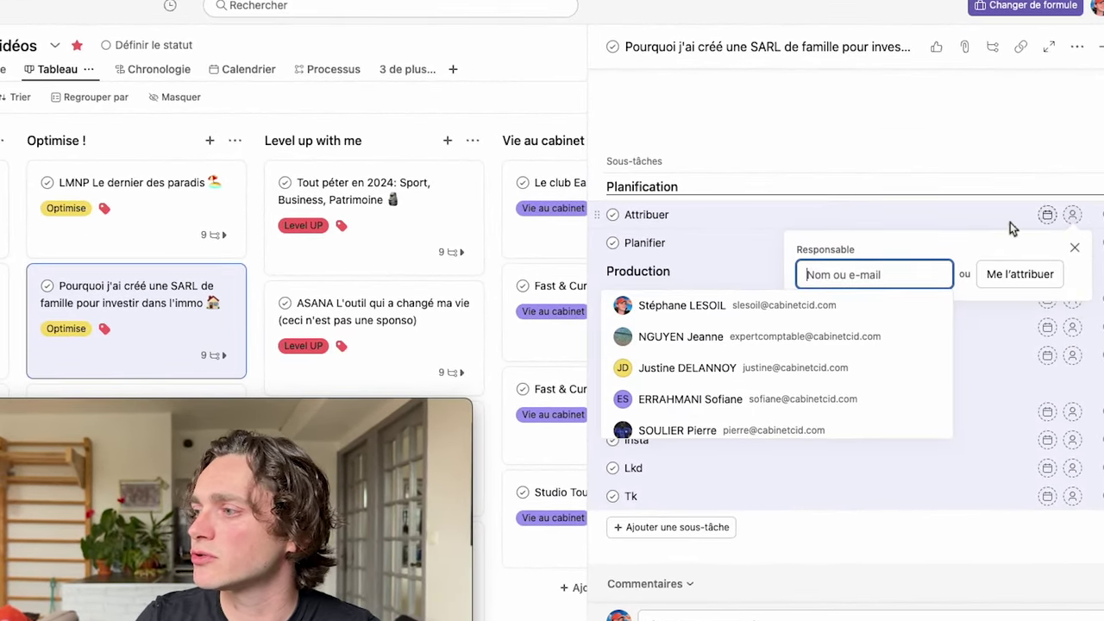
pyautogui.click(713, 313)
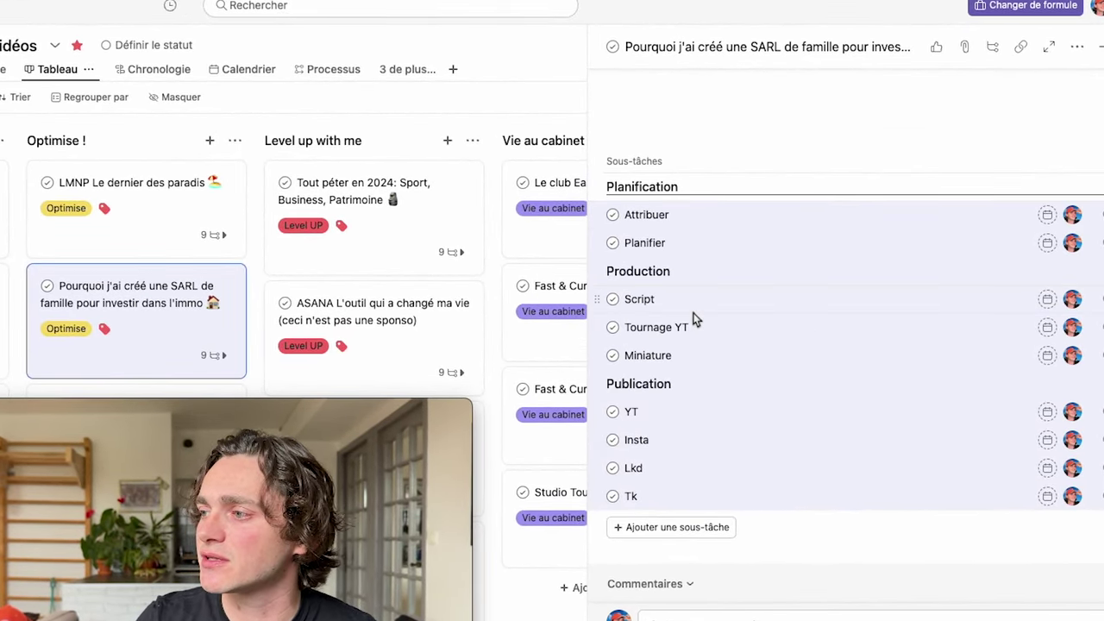
pyautogui.click(1048, 215)
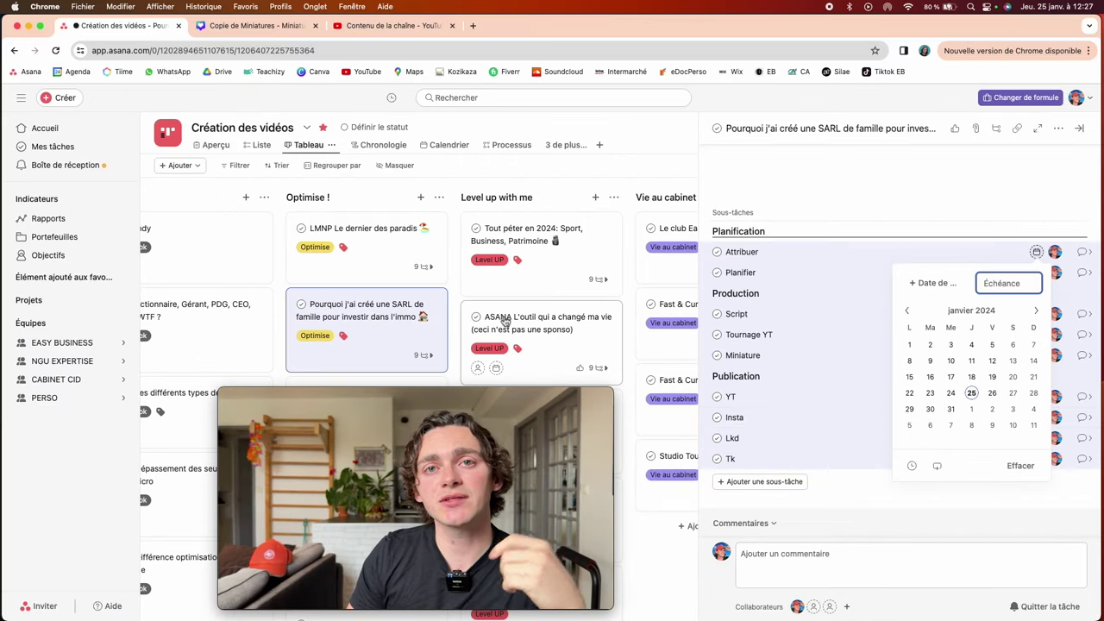
# - Open the Calendrier de publication project of the EASY BUSINESS team and view the posts scheduled for February 2024
pyautogui.moveTo(121, 349)
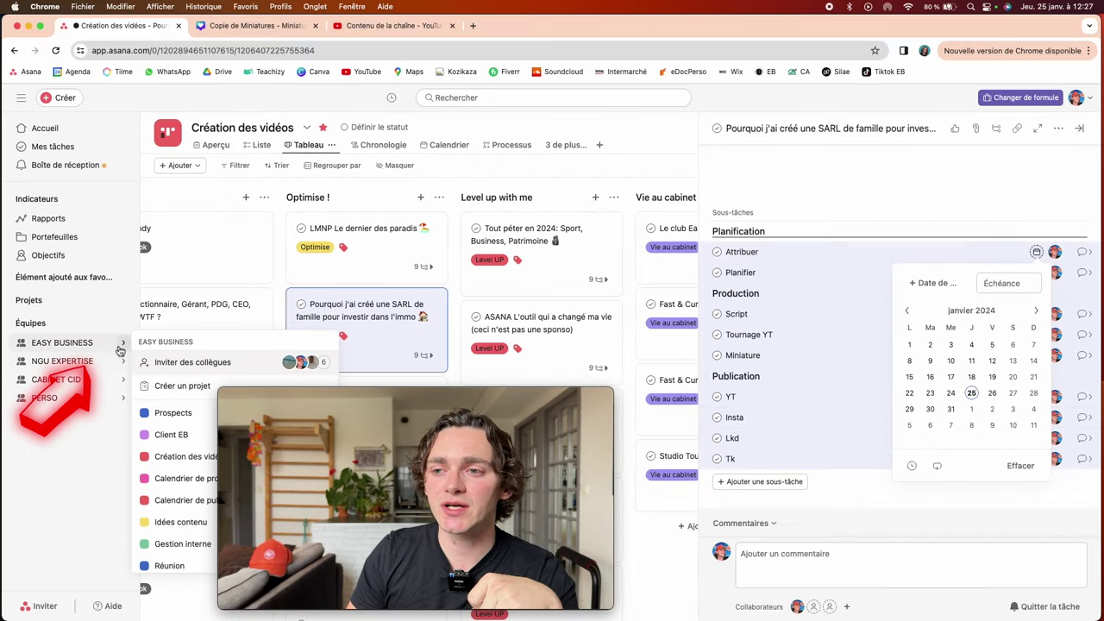
pyautogui.click(177, 500)
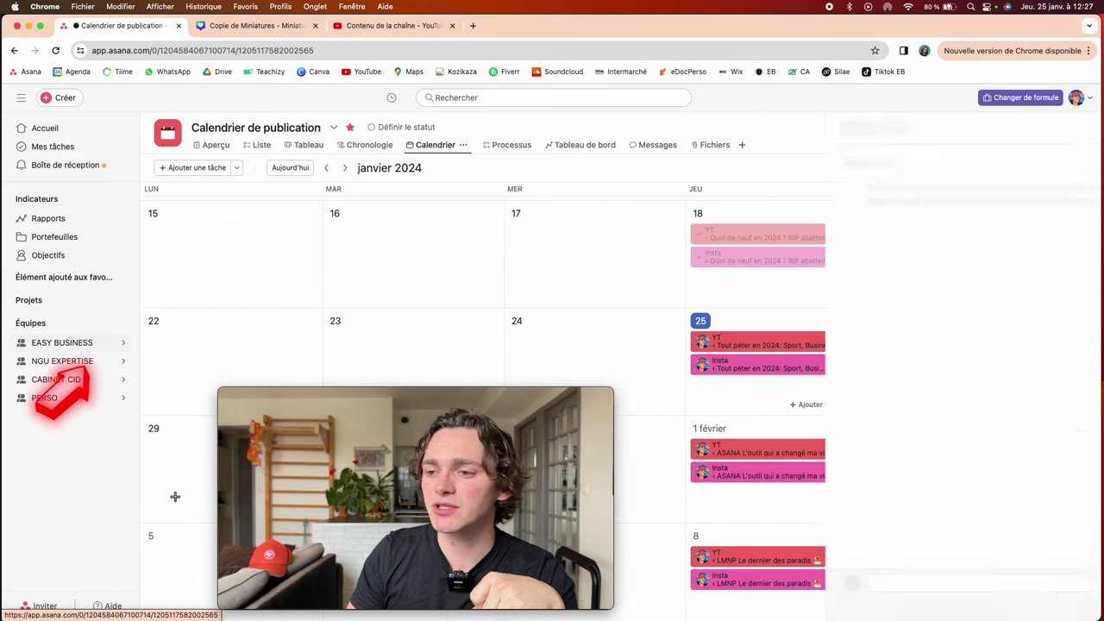
pyautogui.scroll(-5, 863, 342)
pyautogui.scroll(1, 863, 342)
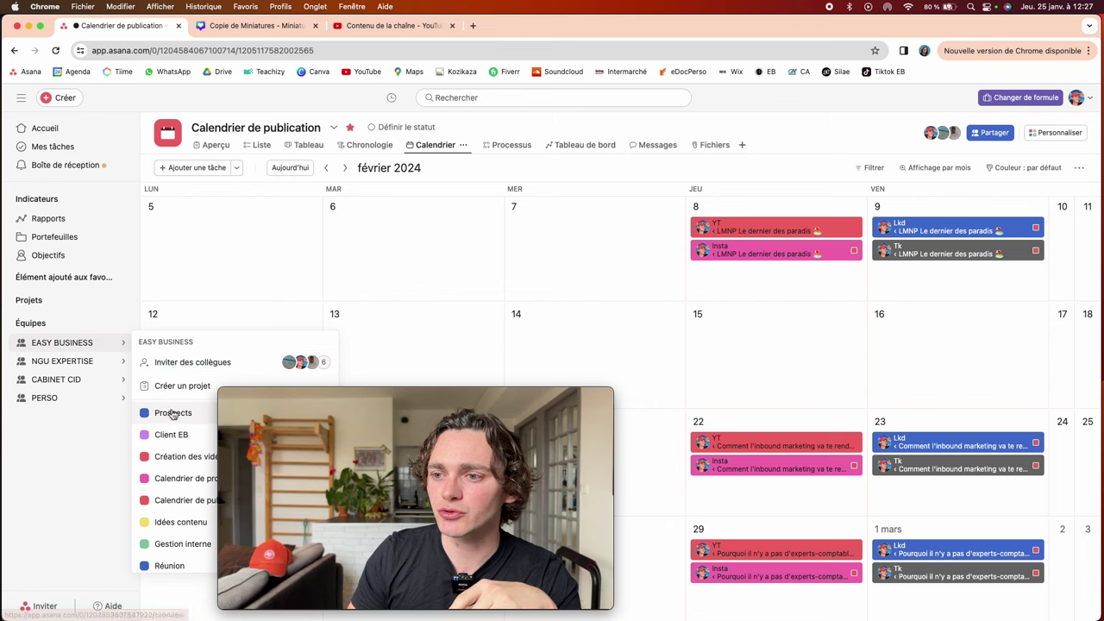
# - Set all subtasks of the SARL de famille task in Création des vidéos to 15 February and mark Attribuer and Planifier complete
pyautogui.click(186, 454)
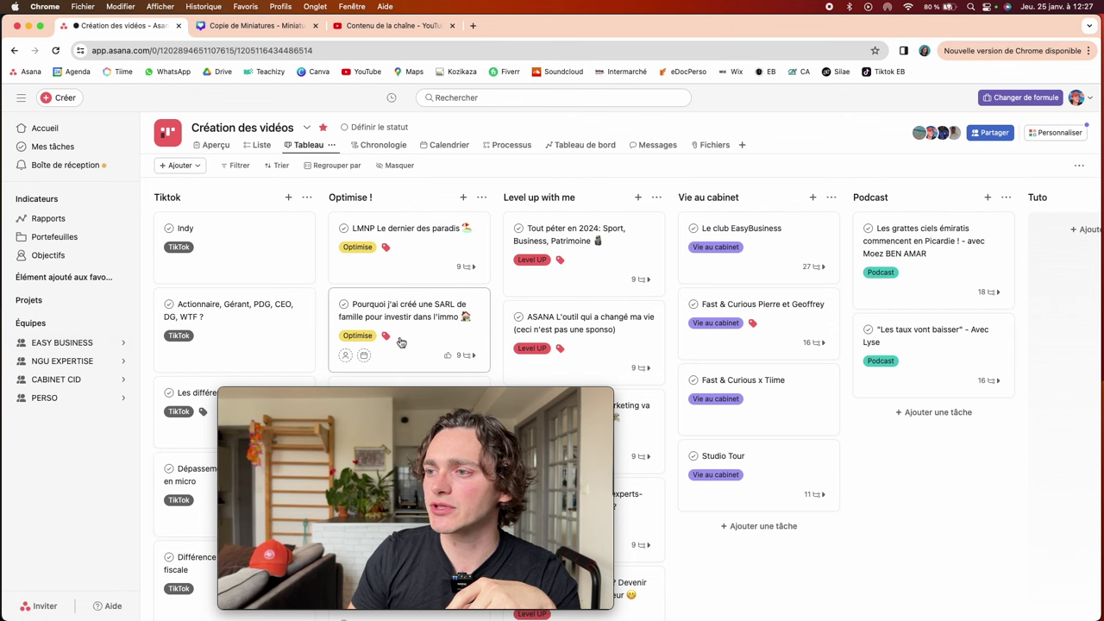
pyautogui.click(402, 342)
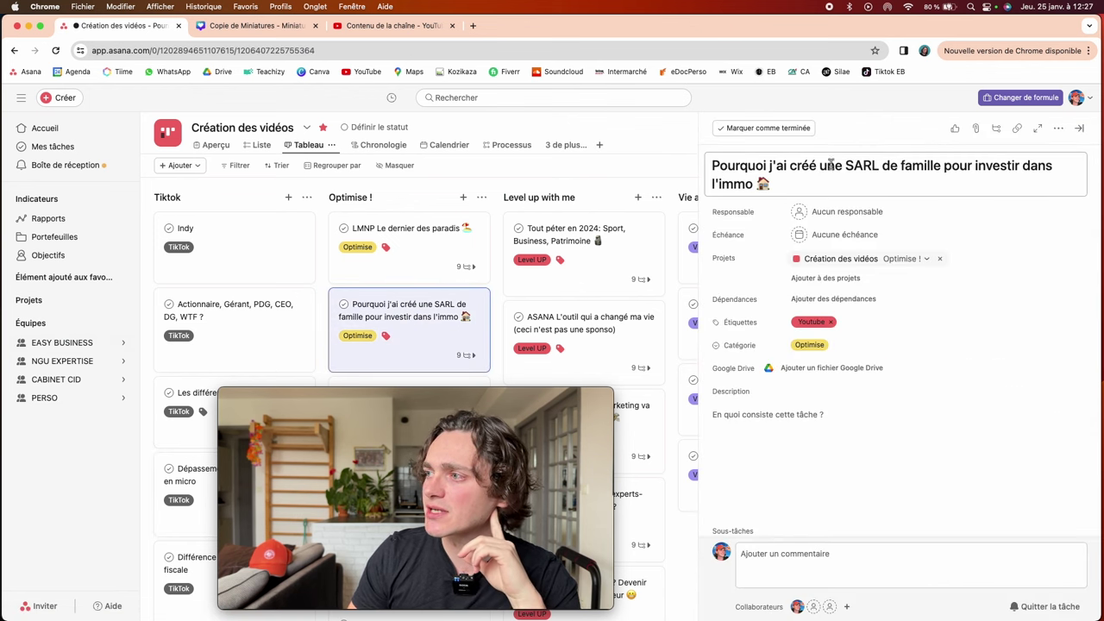
pyautogui.scroll(-5, 888, 263)
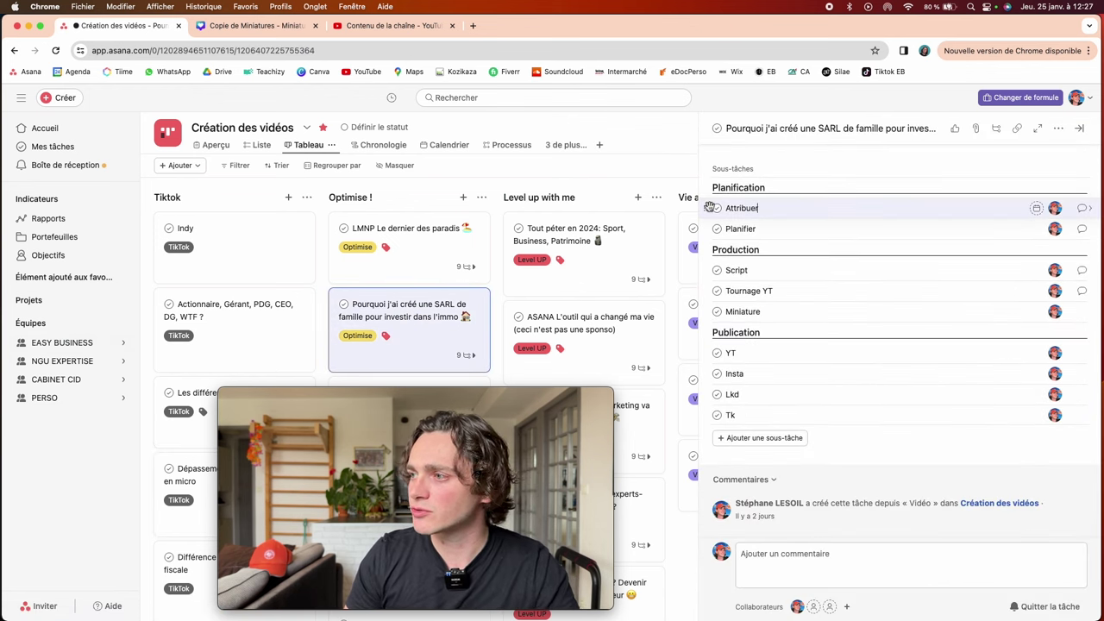
pyautogui.click(1036, 209)
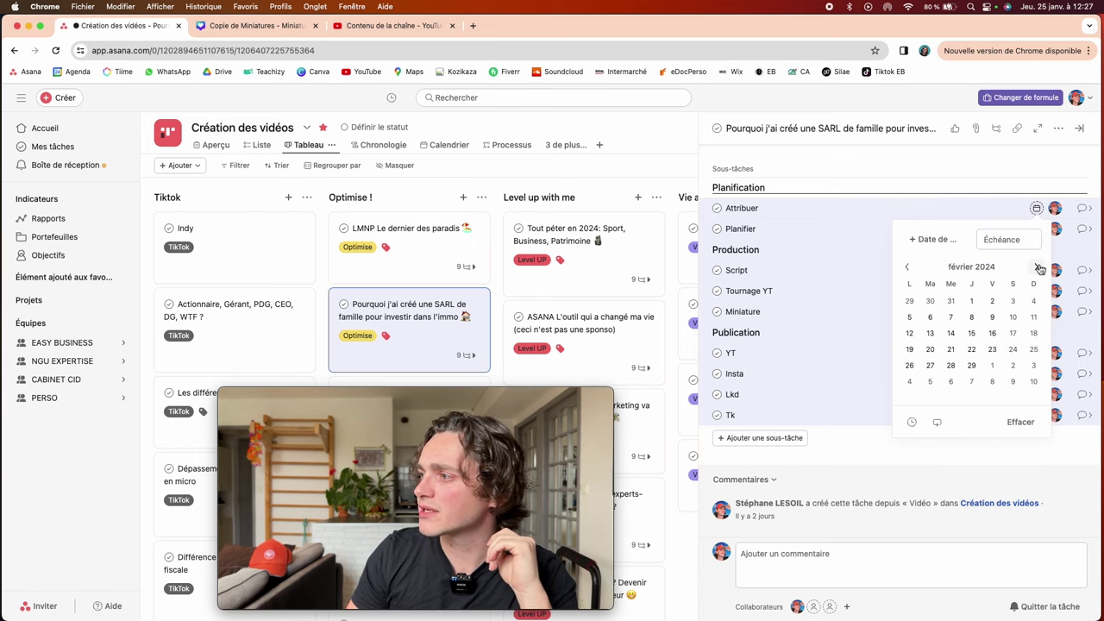
pyautogui.click(971, 333)
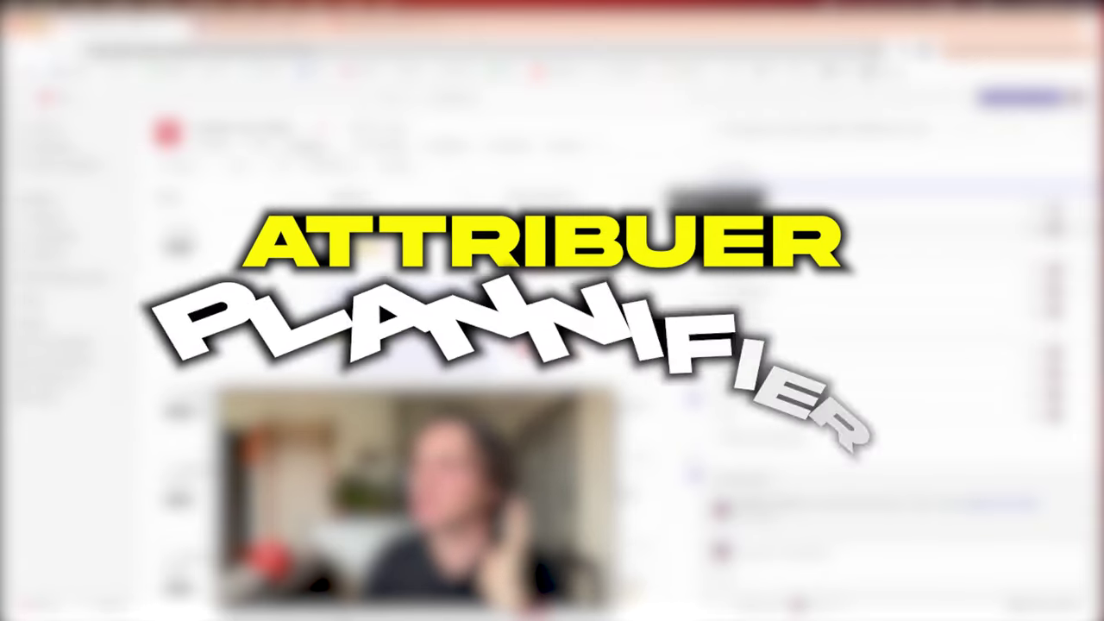
pyautogui.click(717, 229)
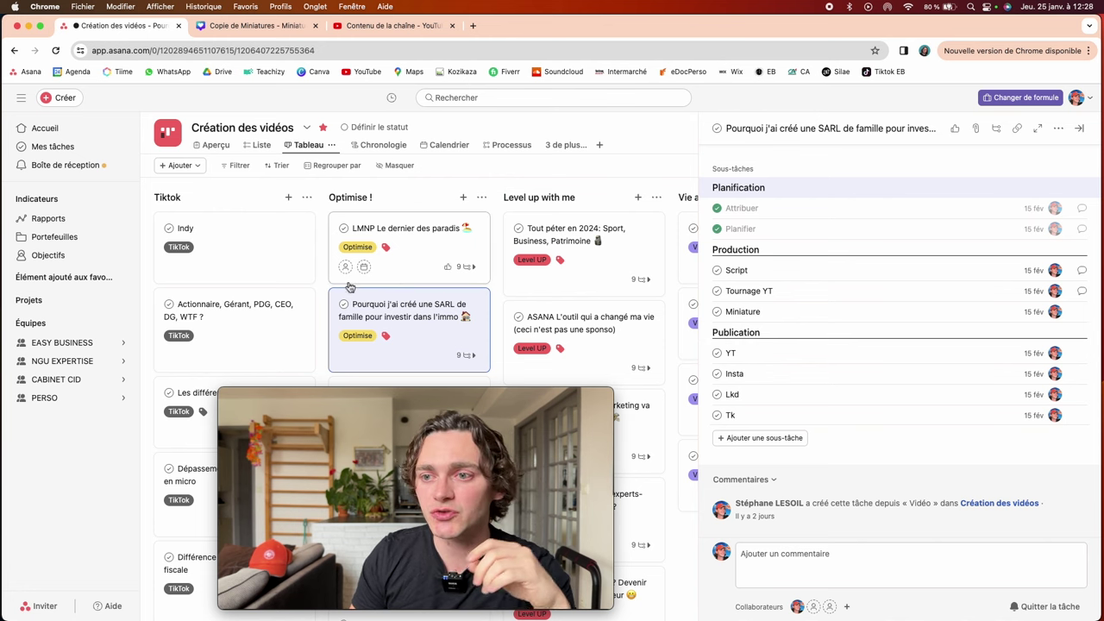
# - Move the SARL de famille Lkd and Tk posts to 16 February in EASY BUSINESS's Calendrier de publication
pyautogui.click(112, 343)
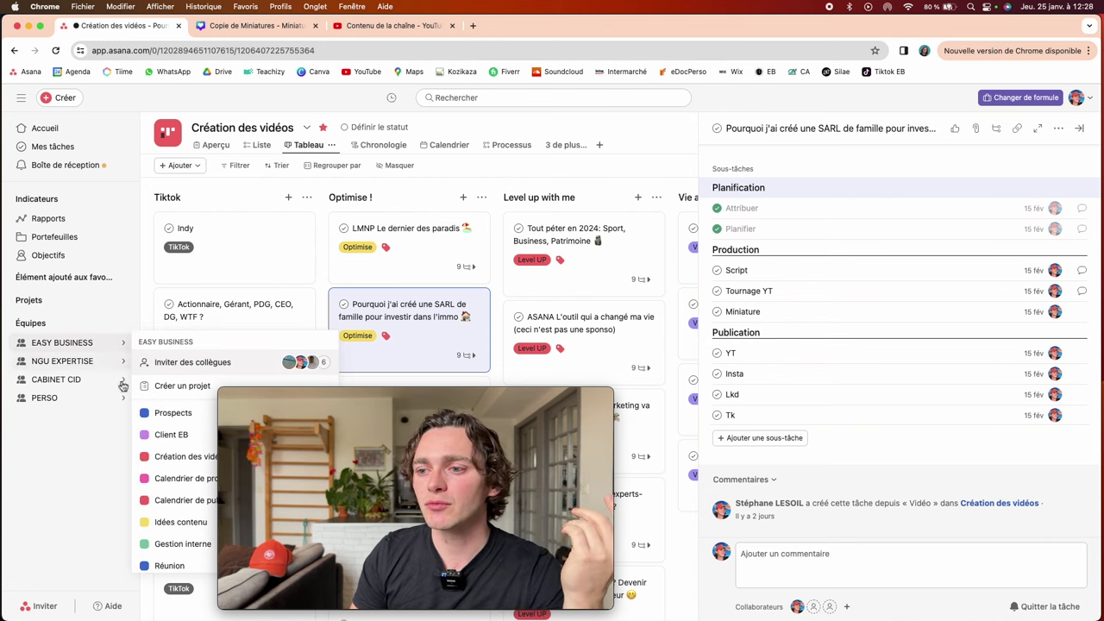
pyautogui.click(179, 500)
pyautogui.scroll(-5, 685, 451)
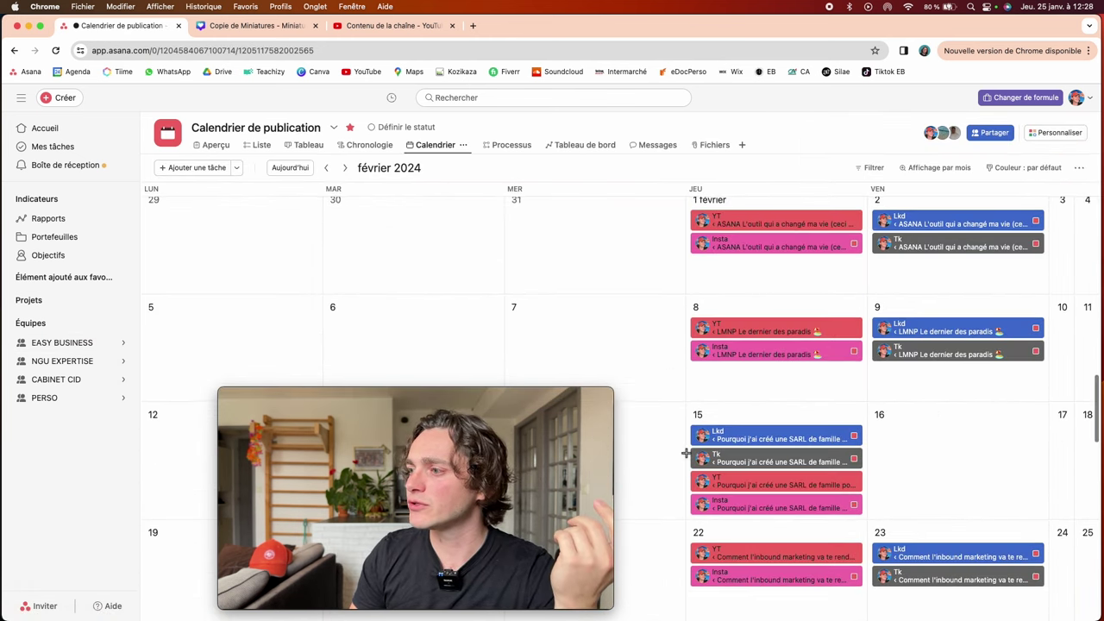
pyautogui.scroll(-2, 685, 452)
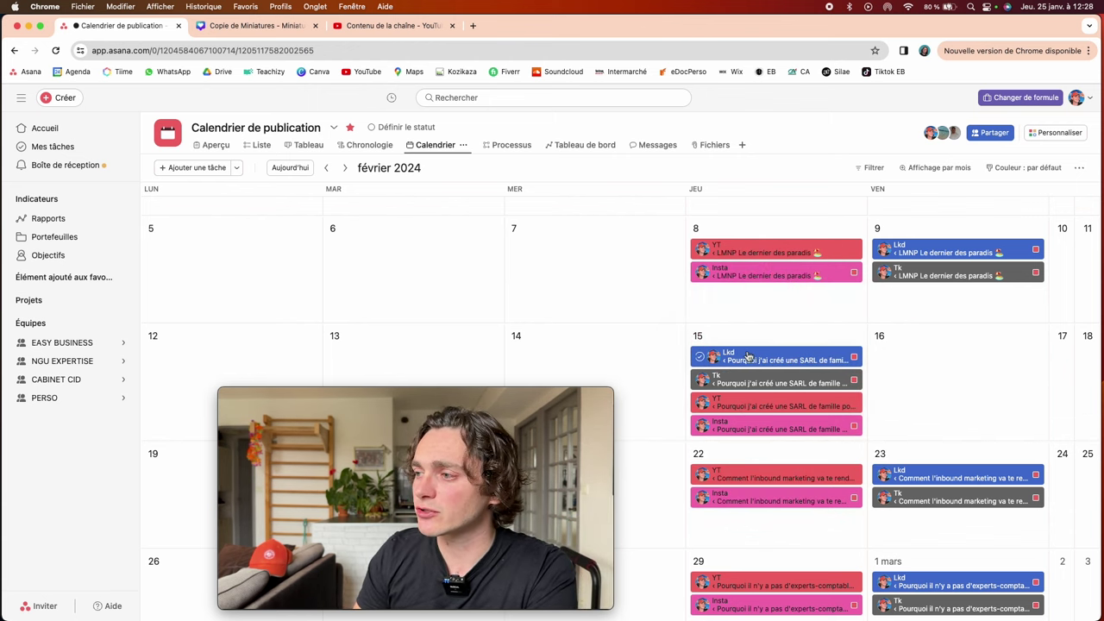
pyautogui.moveTo(748, 356); pyautogui.dragTo(977, 356)
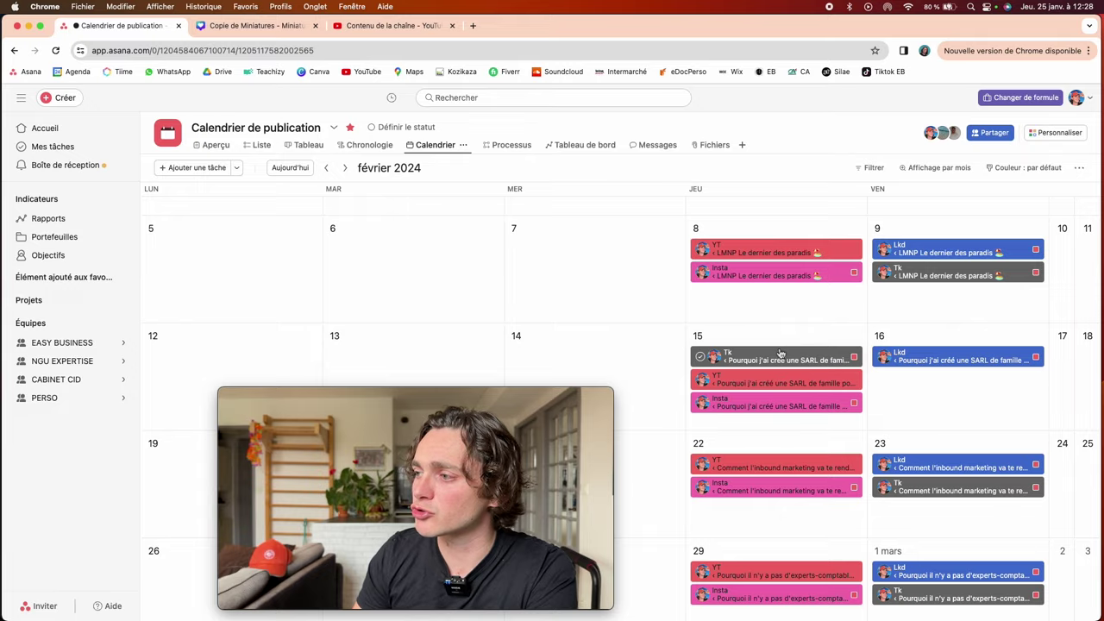
pyautogui.moveTo(780, 353); pyautogui.dragTo(962, 380)
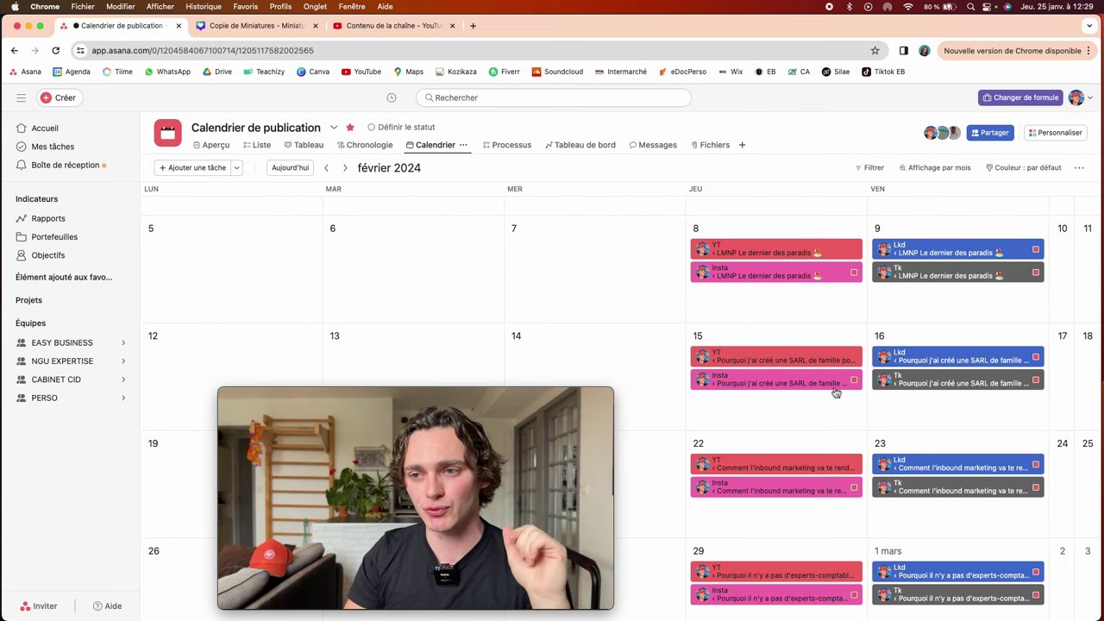
# - In the Calendrier de production, move the SARL de famille Script to 5 February, Miniature to 6 February and Tournage YT to 7 February
pyautogui.click(126, 343)
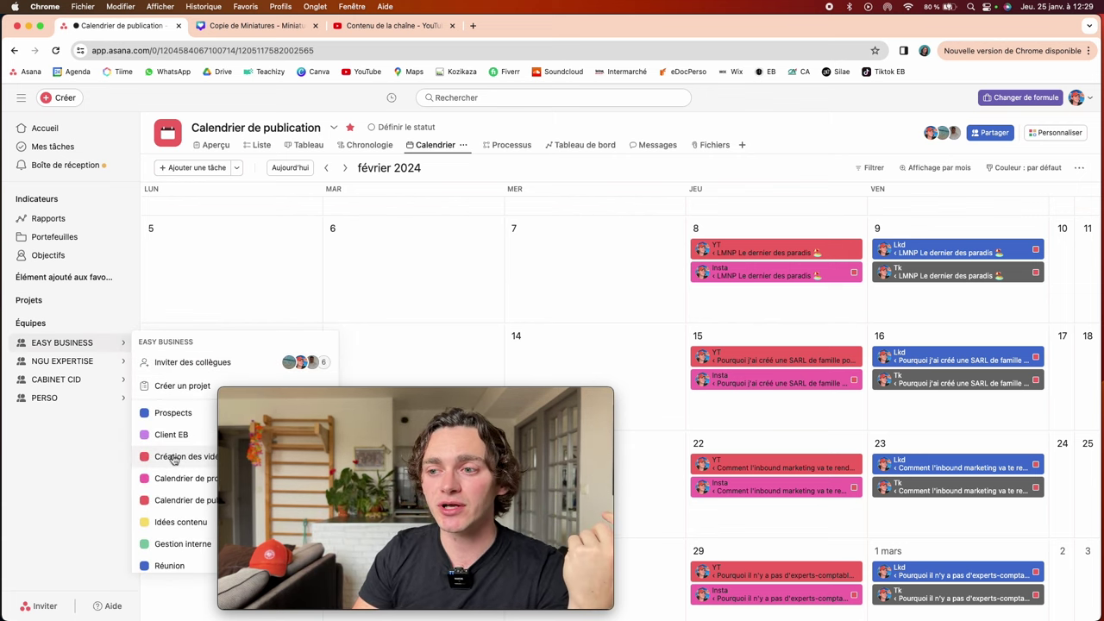
pyautogui.moveTo(315, 388); pyautogui.dragTo(428, 388)
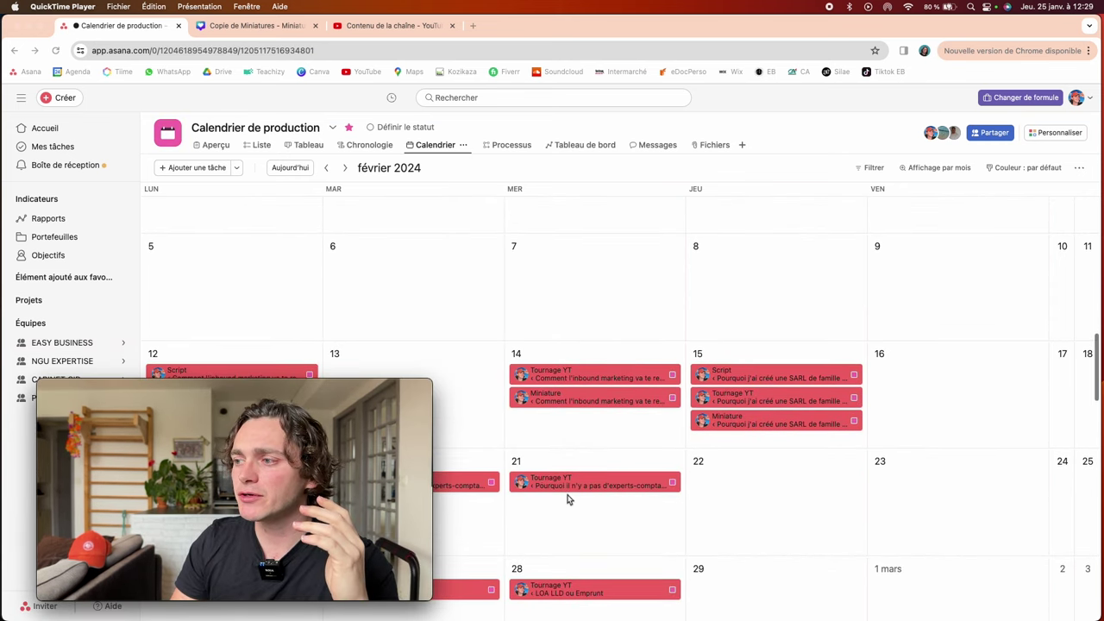
pyautogui.scroll(2, 567, 499)
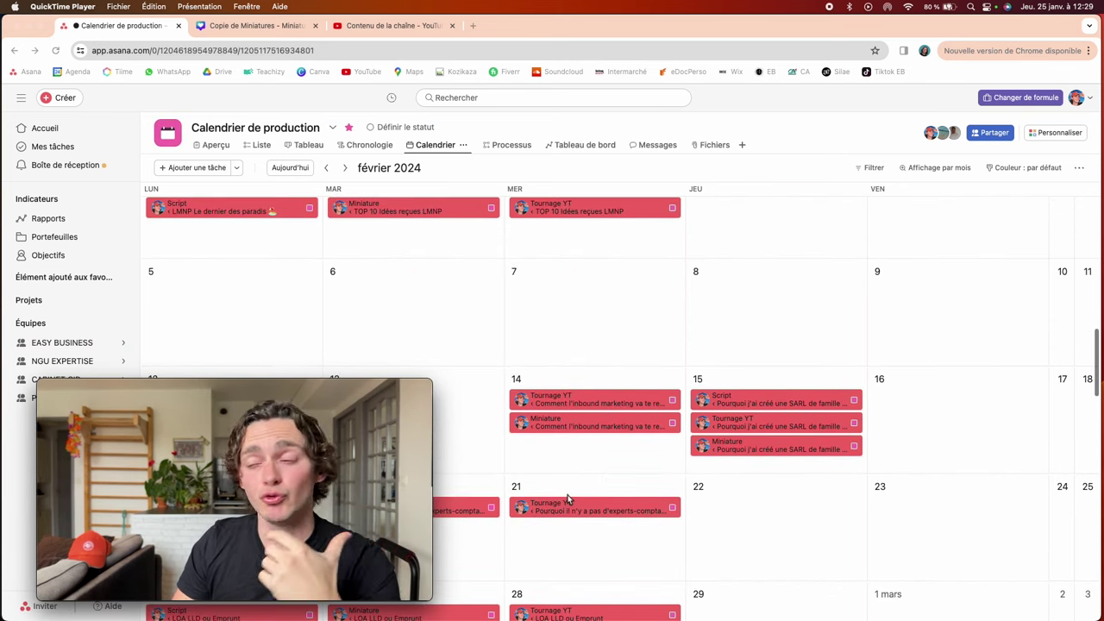
pyautogui.moveTo(720, 402); pyautogui.dragTo(204, 304)
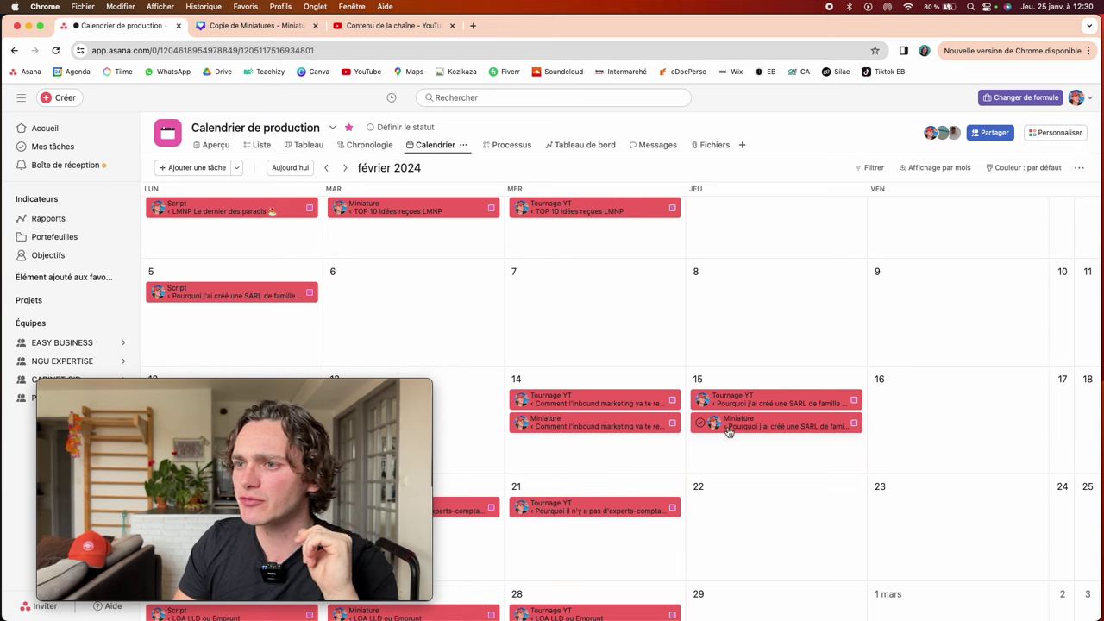
pyautogui.moveTo(728, 431); pyautogui.dragTo(371, 295)
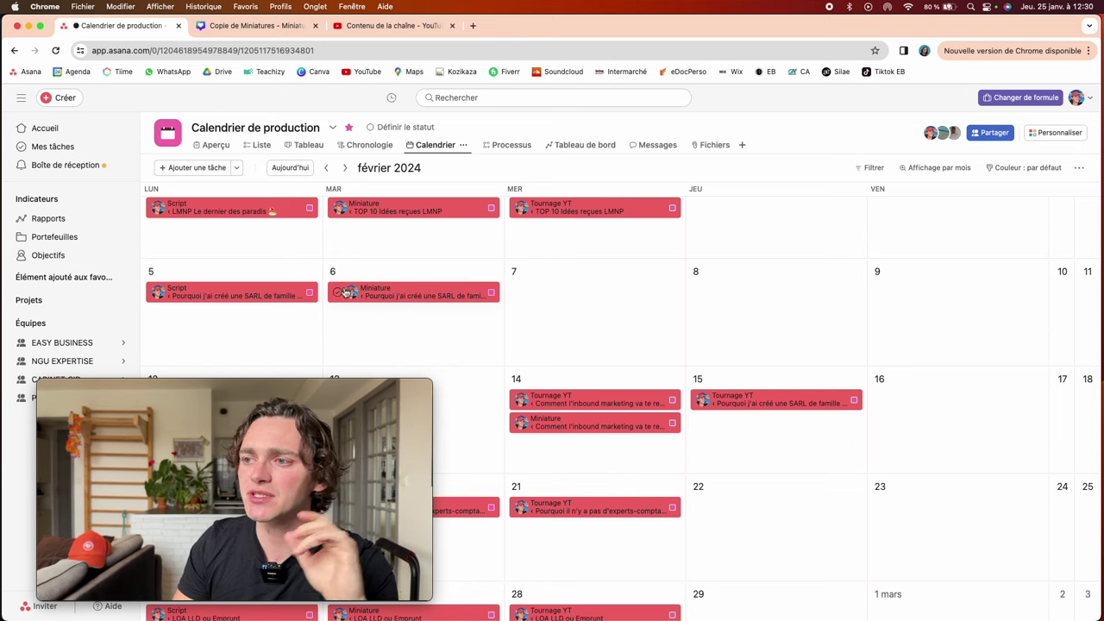
pyautogui.moveTo(739, 414); pyautogui.dragTo(550, 300)
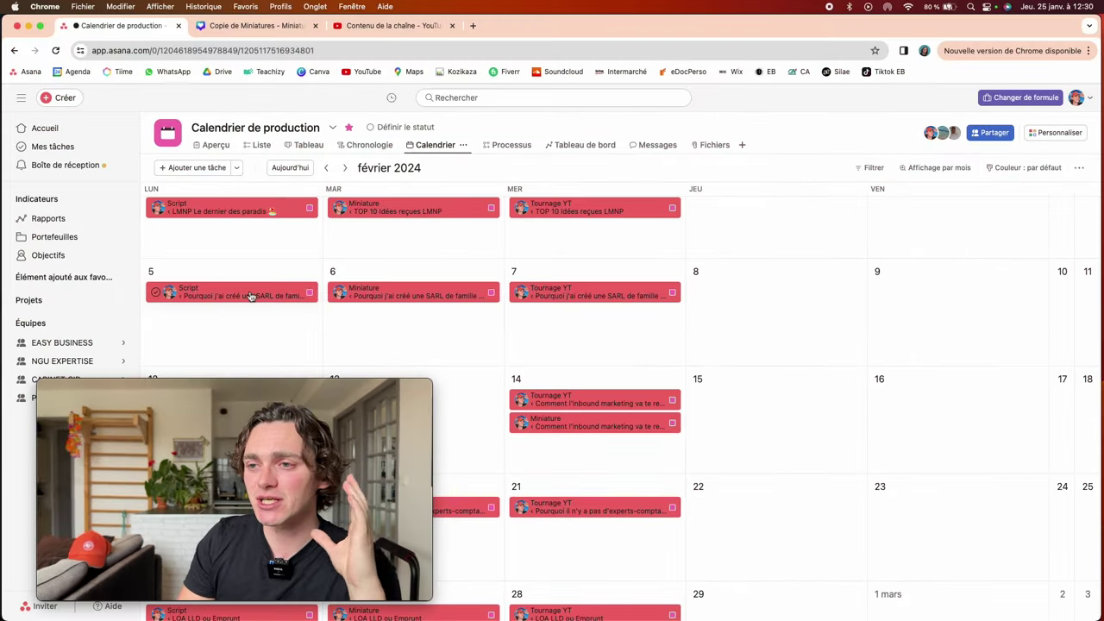
pyautogui.moveTo(245, 297); pyautogui.dragTo(241, 299)
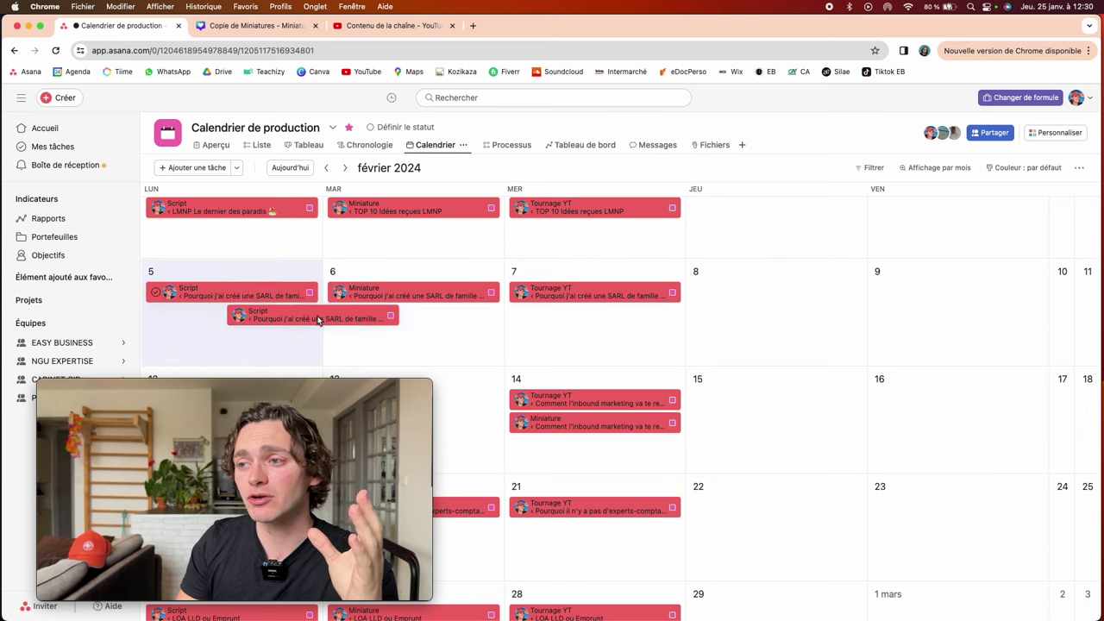
pyautogui.moveTo(317, 320); pyautogui.dragTo(237, 288)
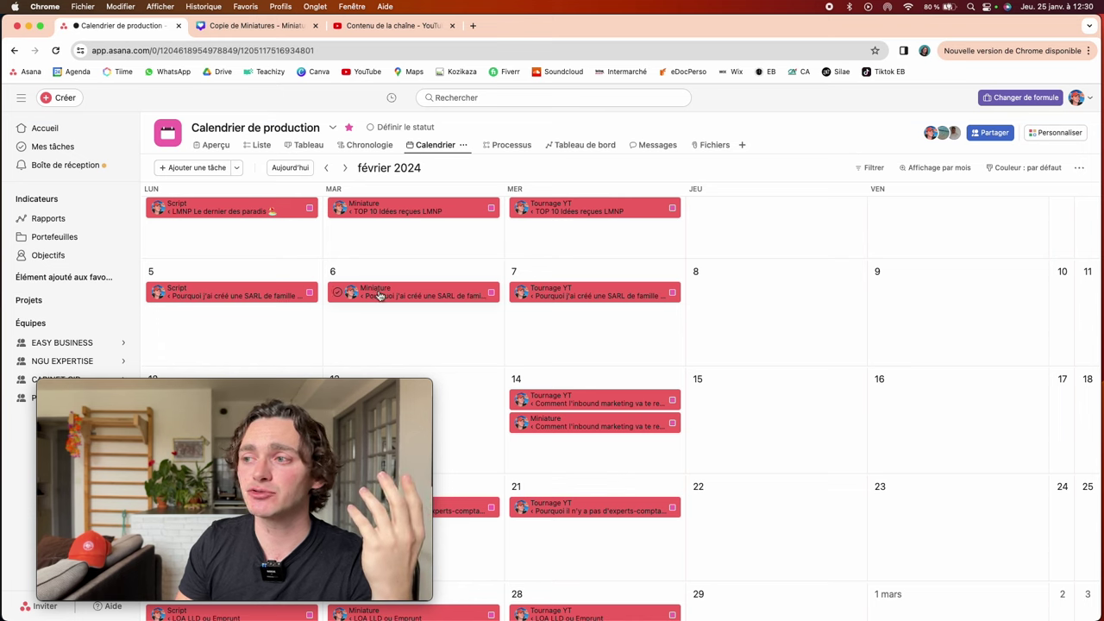
pyautogui.moveTo(380, 295)
pyautogui.mouseDown()
pyautogui.moveTo(446, 328)
pyautogui.moveTo(540, 339)
pyautogui.moveTo(375, 298)
pyautogui.mouseUp()
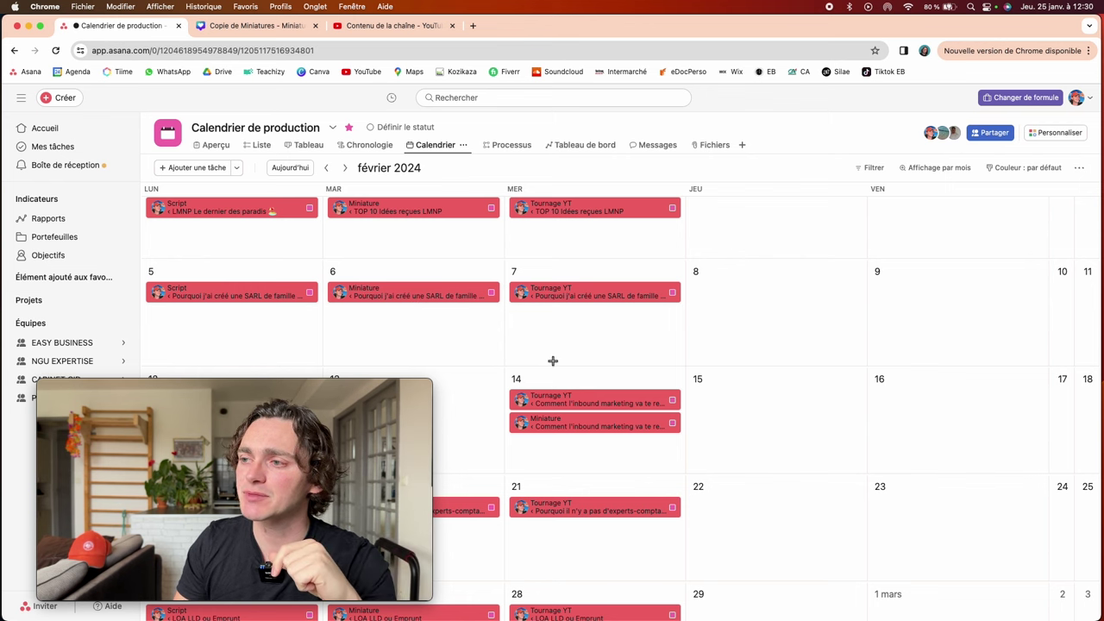
# - Check the video production tasks scheduled around 25 January in the Calendrier de production
pyautogui.scroll(5, 553, 361)
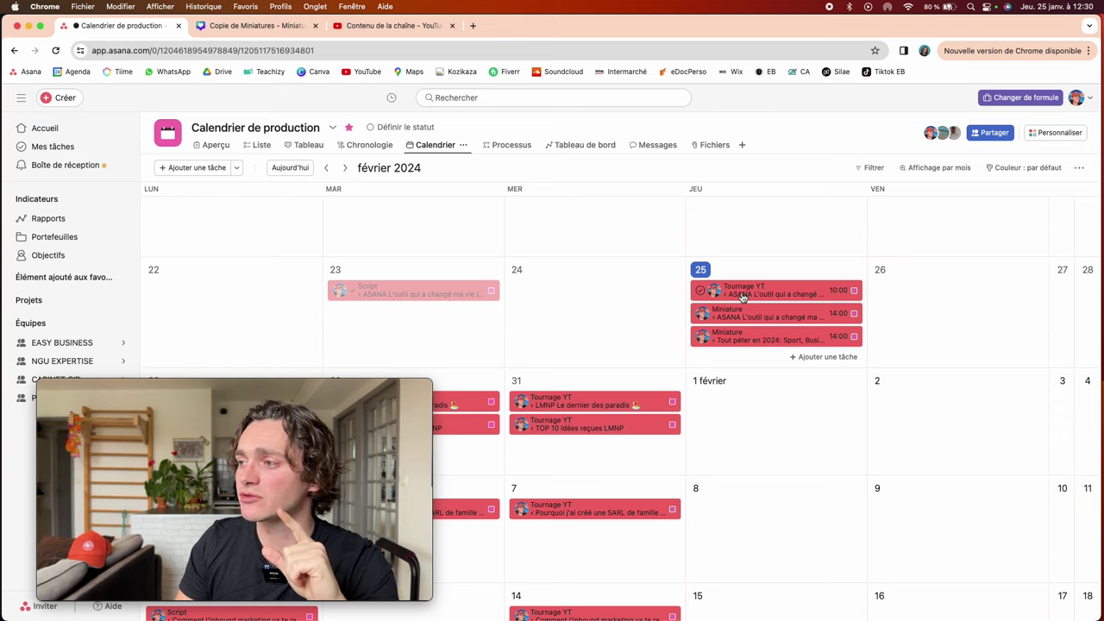
pyautogui.moveTo(755, 321)
pyautogui.mouseDown()
pyautogui.moveTo(587, 297)
pyautogui.moveTo(760, 319)
pyautogui.mouseUp()
pyautogui.scroll(2, 724, 324)
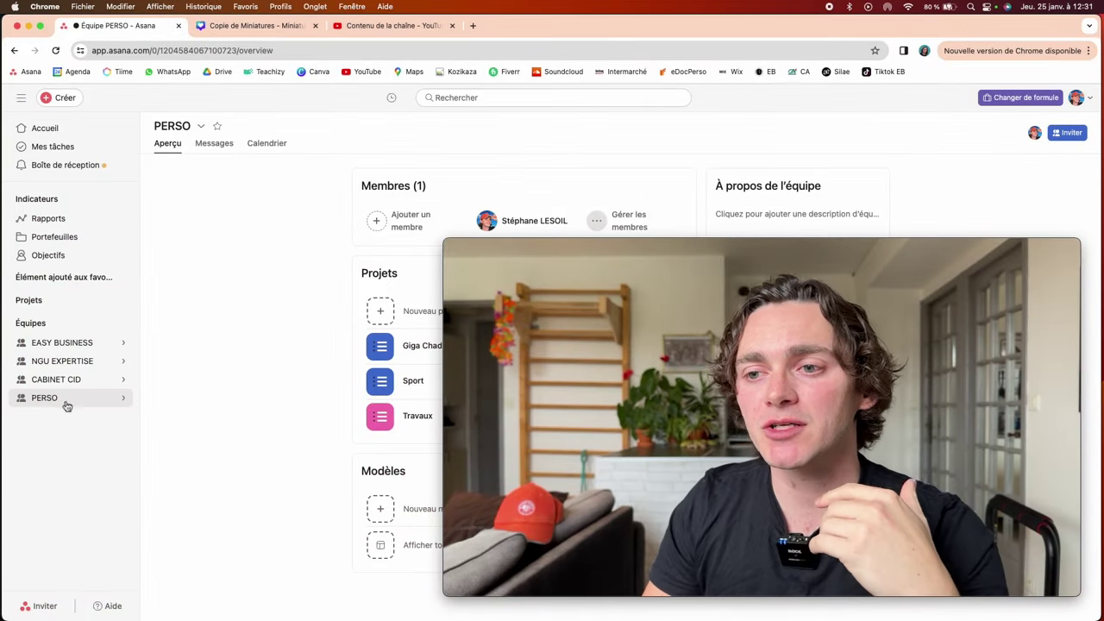
# - Open the PERSO team's Sport project, look through training sessions such as S3 séance 1, and view the project as a calendar
pyautogui.click(412, 382)
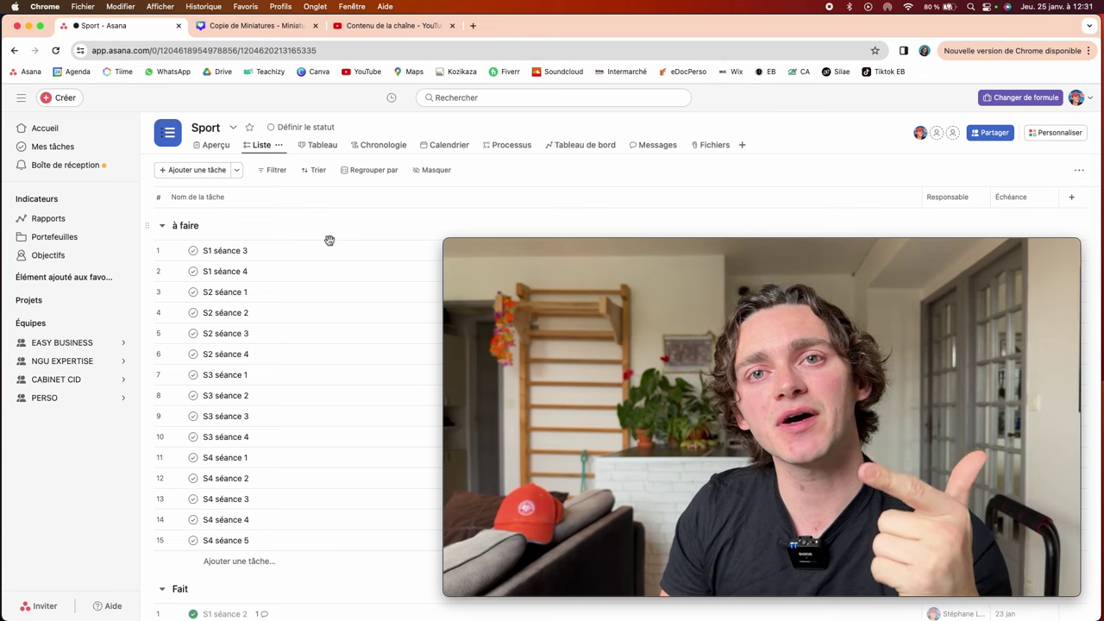
pyautogui.click(275, 376)
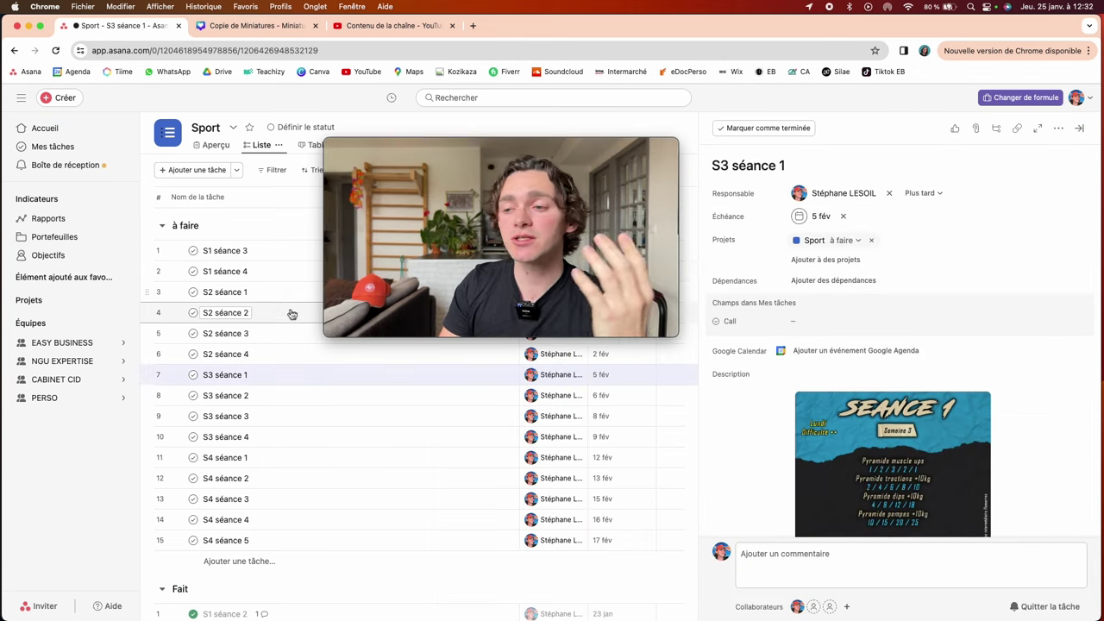
pyautogui.scroll(-3, 860, 500)
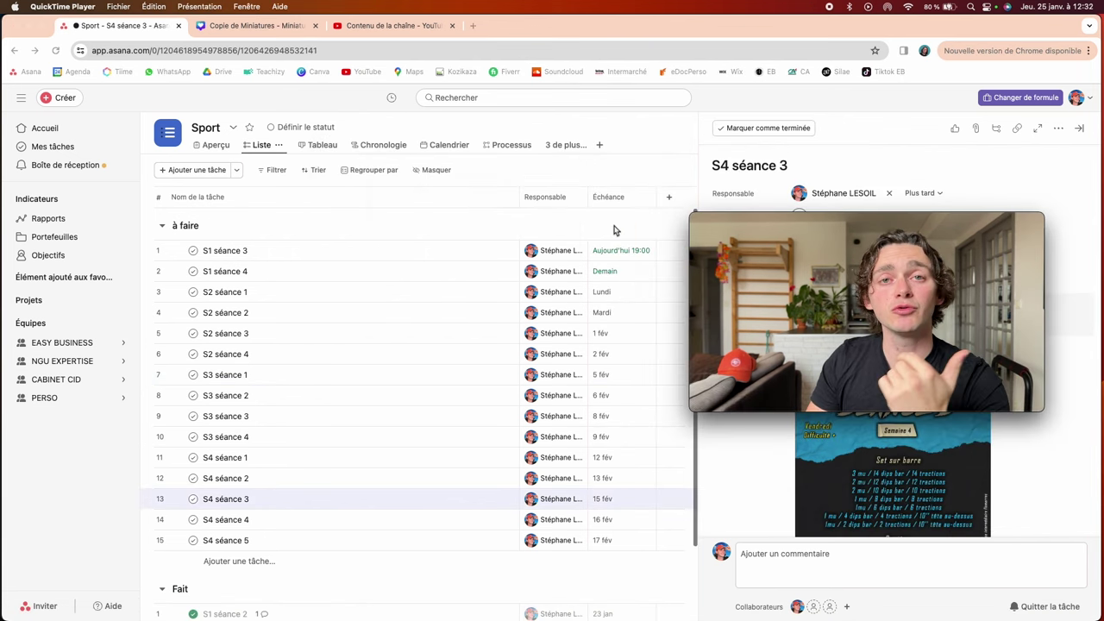
pyautogui.click(450, 145)
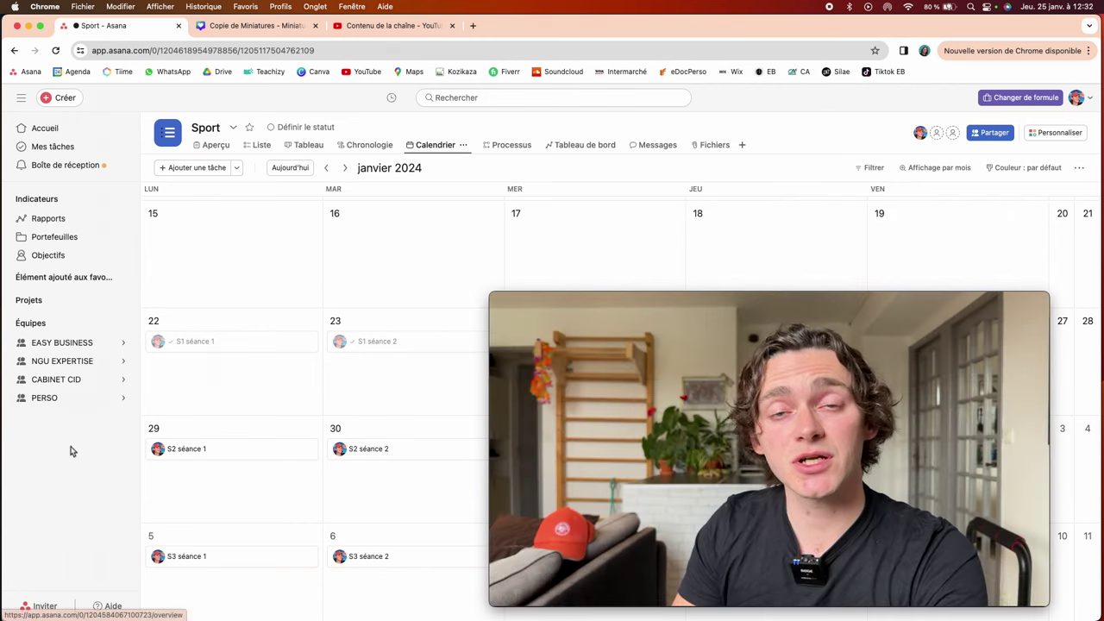
# - Open the Travaux project of the PERSO team and view the details of its Plomberie S1 task
pyautogui.moveTo(98, 397)
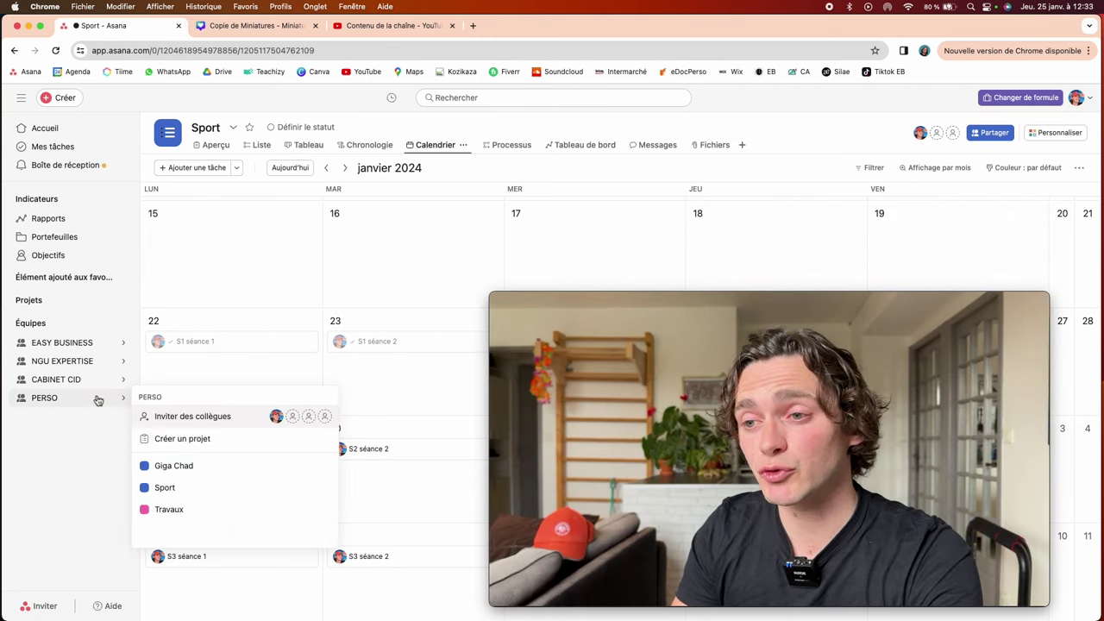
pyautogui.click(180, 508)
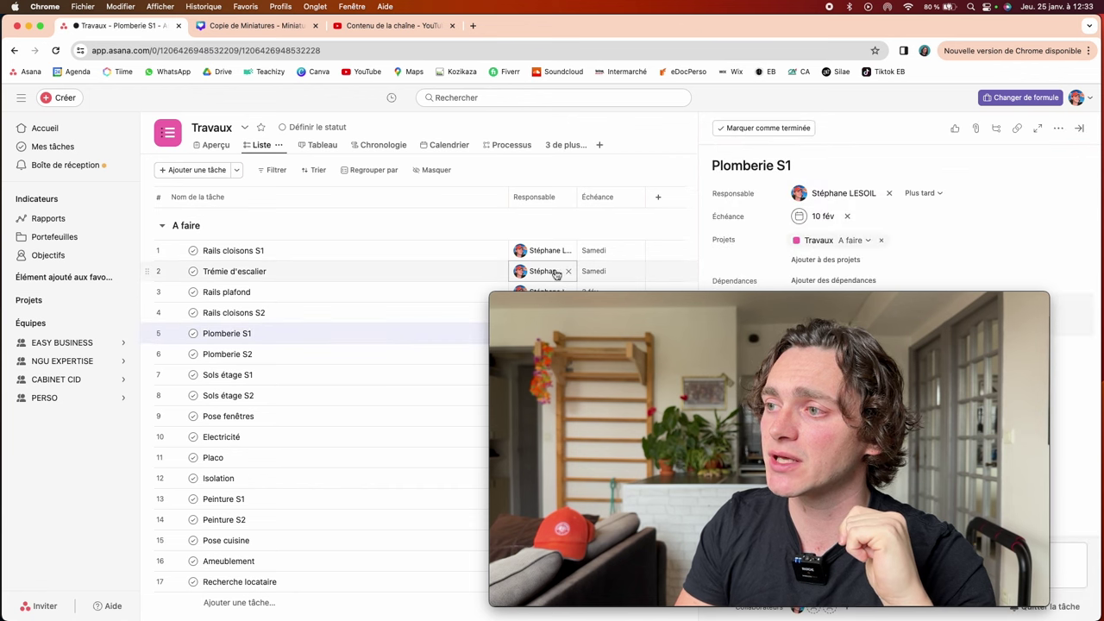
pyautogui.moveTo(567, 302); pyautogui.dragTo(393, 143)
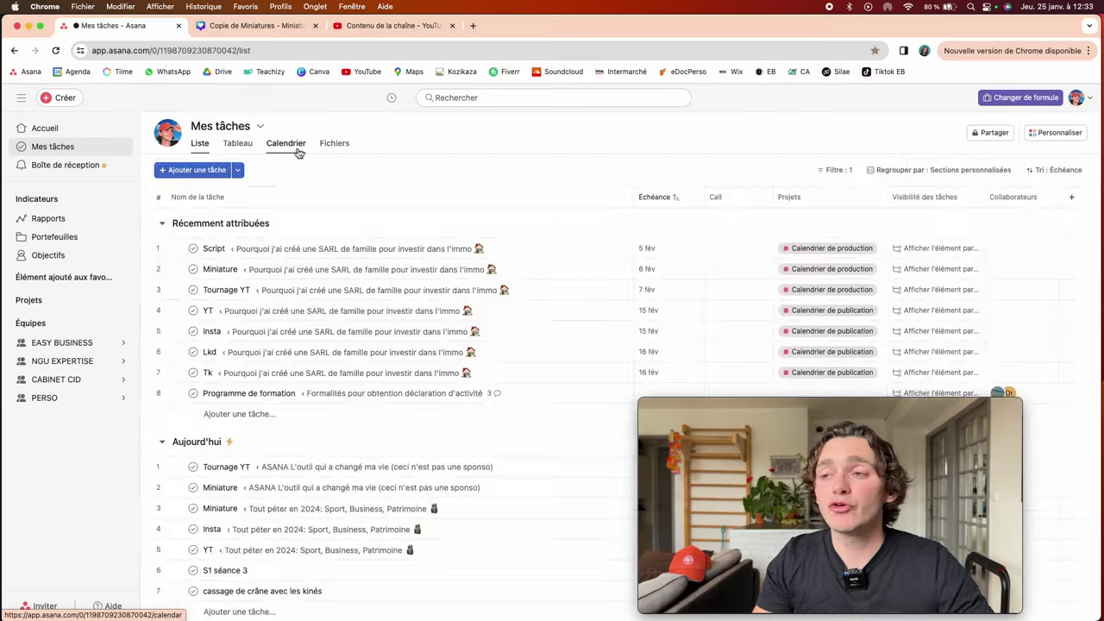
# - Show Mes tâches as a calendar and review the tasks from all projects for January and February 2024
pyautogui.click(296, 146)
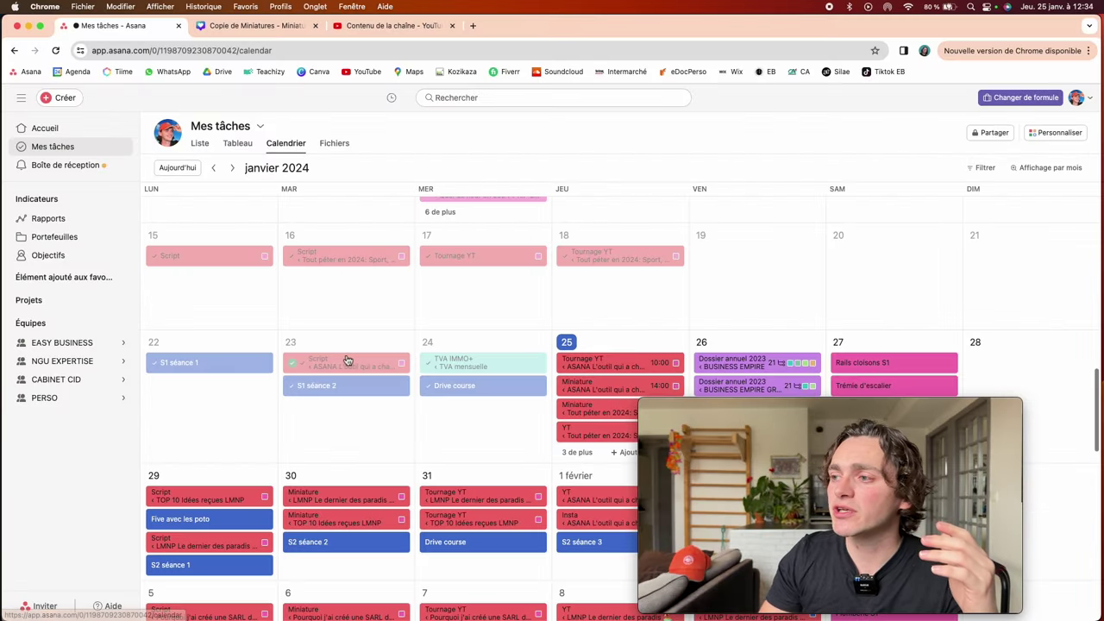
pyautogui.scroll(-8, 345, 355)
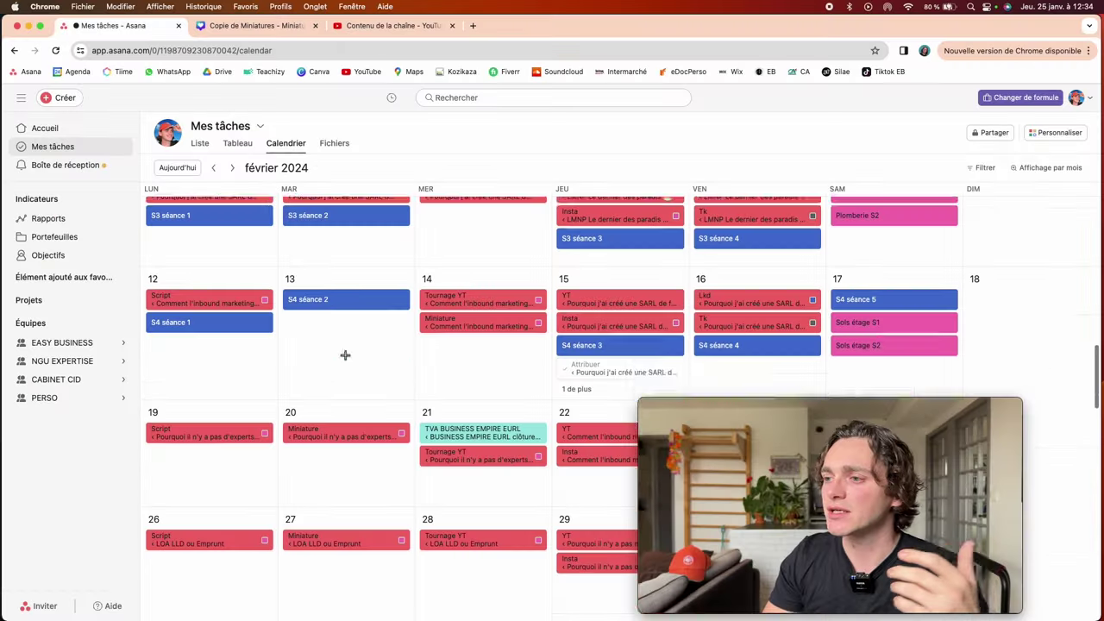
pyautogui.scroll(4, 345, 354)
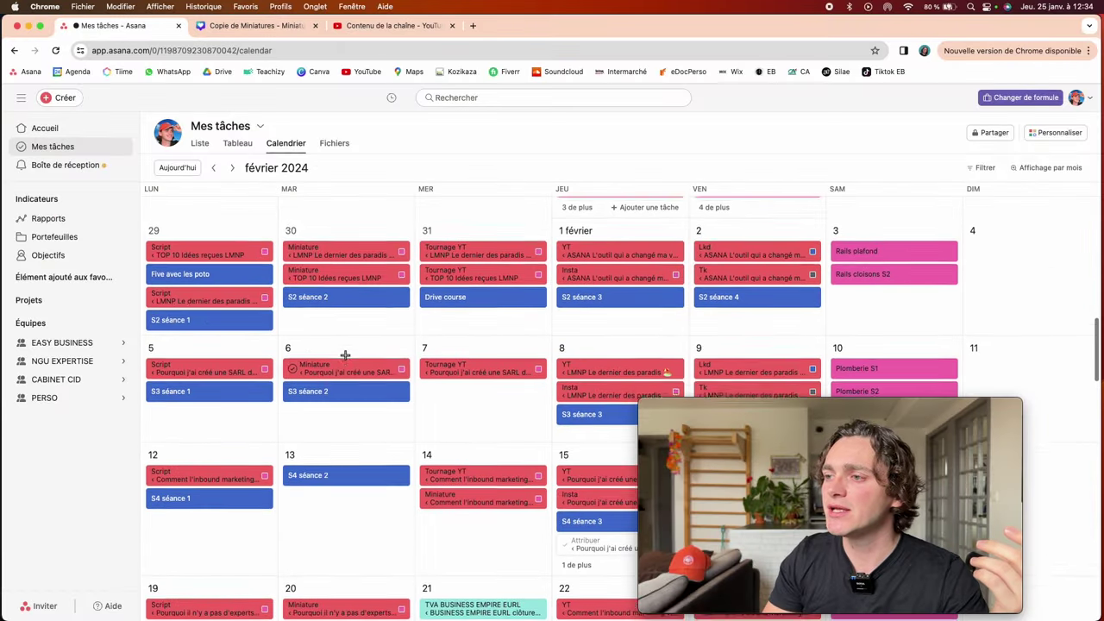
pyautogui.scroll(-1, 463, 343)
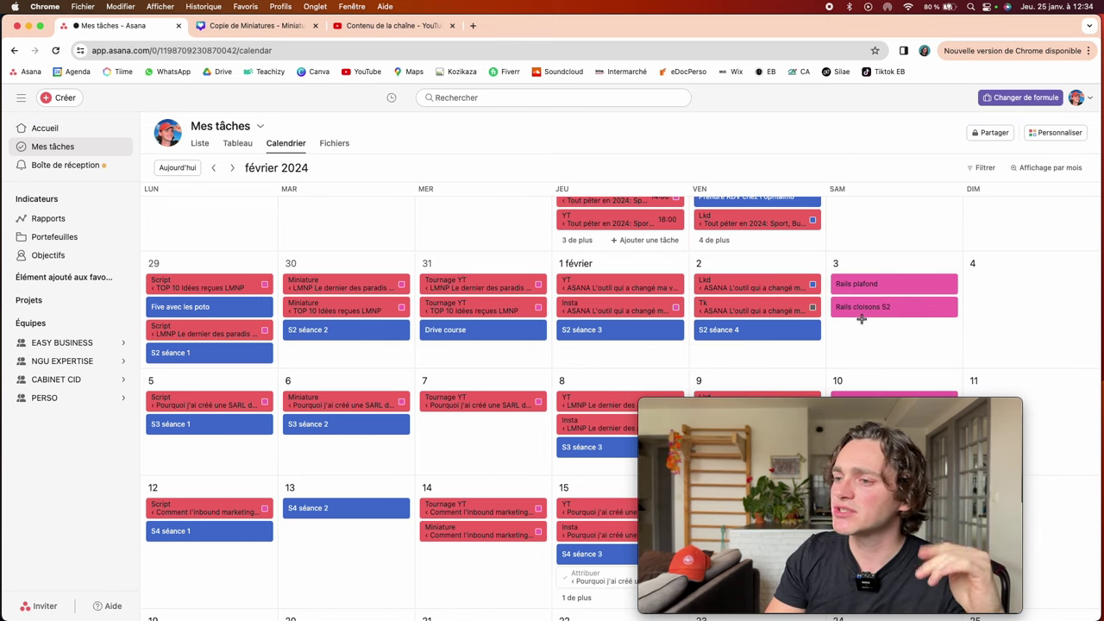
pyautogui.scroll(-2, 862, 319)
# - View the details of the TVA BUSINESS EMPIRE EURL task on 21 February and the TVA IMMO+ task on 24 February
pyautogui.moveTo(772, 406); pyautogui.dragTo(389, 275)
pyautogui.click(483, 544)
pyautogui.click(565, 567)
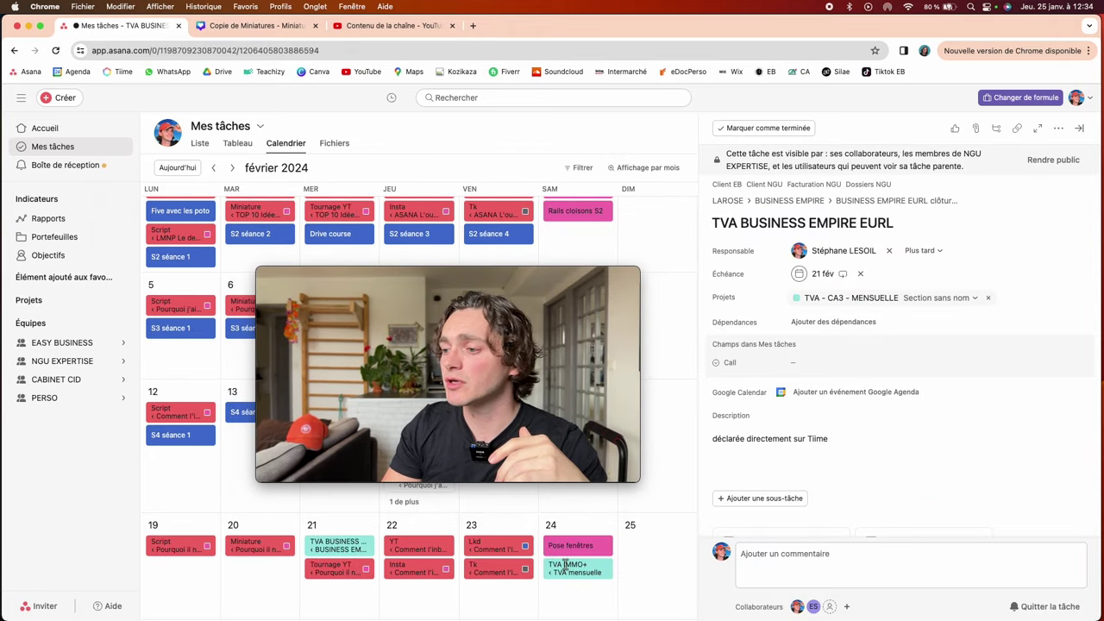
pyautogui.click(583, 571)
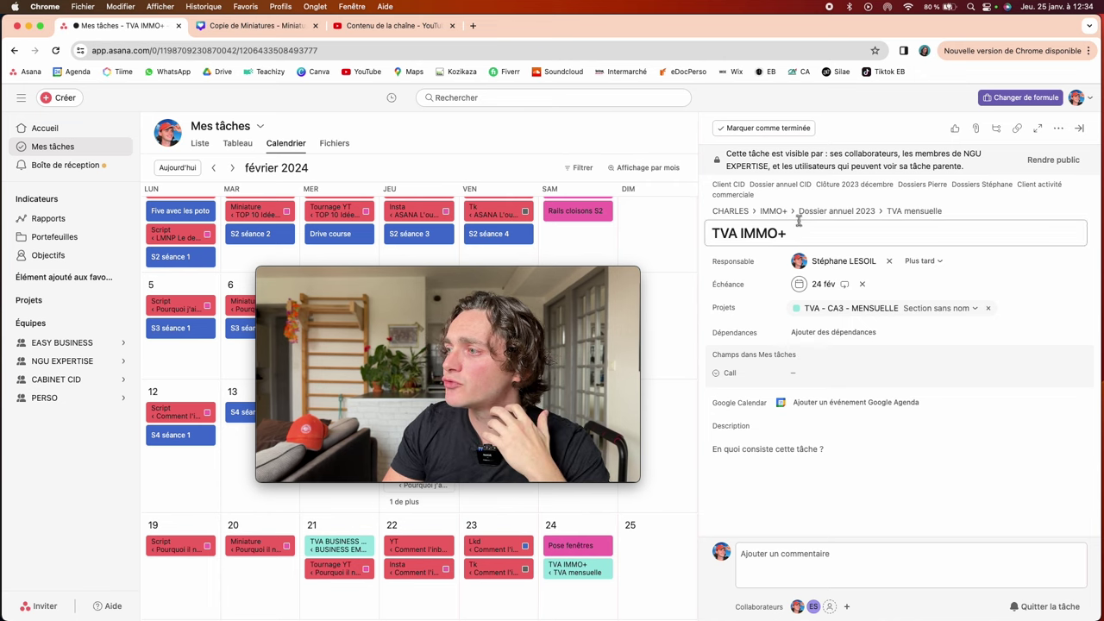
# - Open the Dossier annuel 2023 parent task of TVA IMMO+, review its subtasks, and return to the February 2024 calendar
pyautogui.click(832, 216)
pyautogui.scroll(-5, 862, 411)
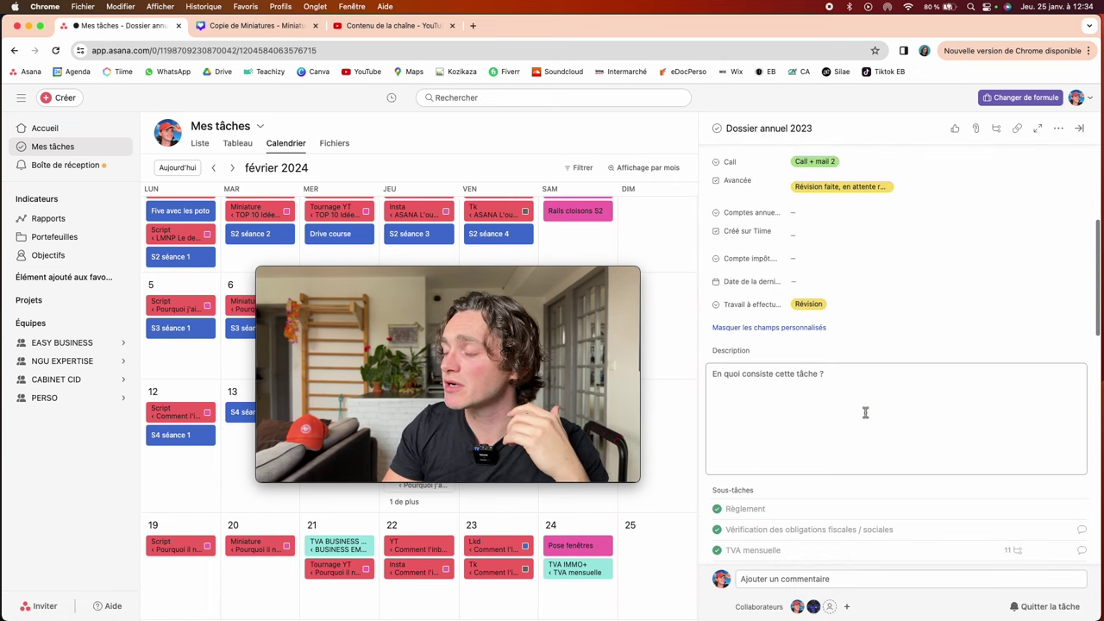
pyautogui.scroll(-4, 865, 411)
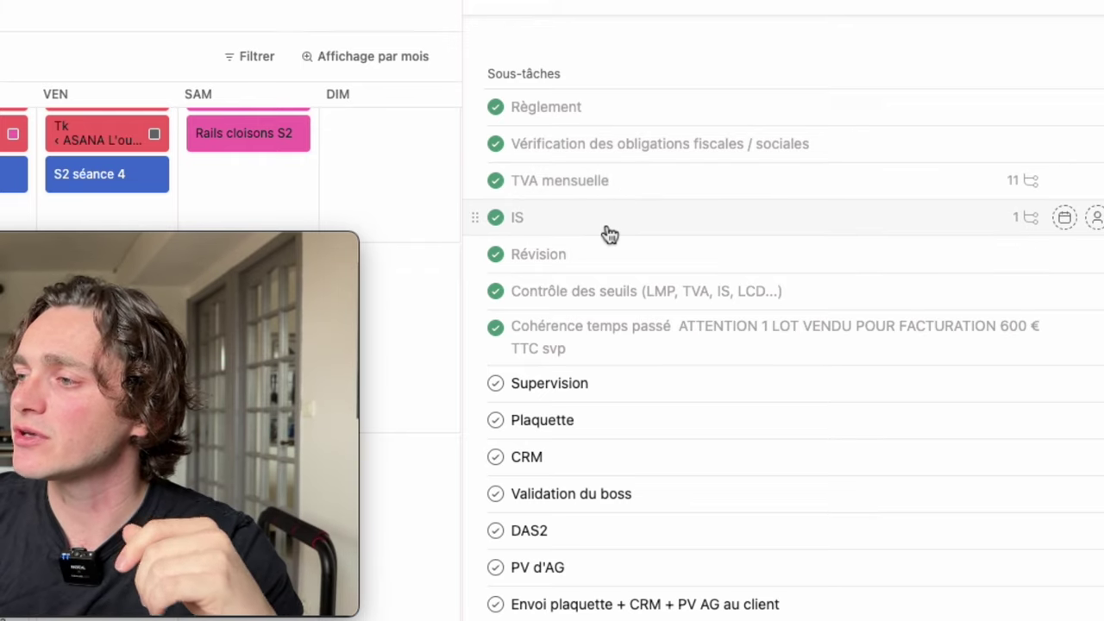
pyautogui.scroll(-2, 661, 253)
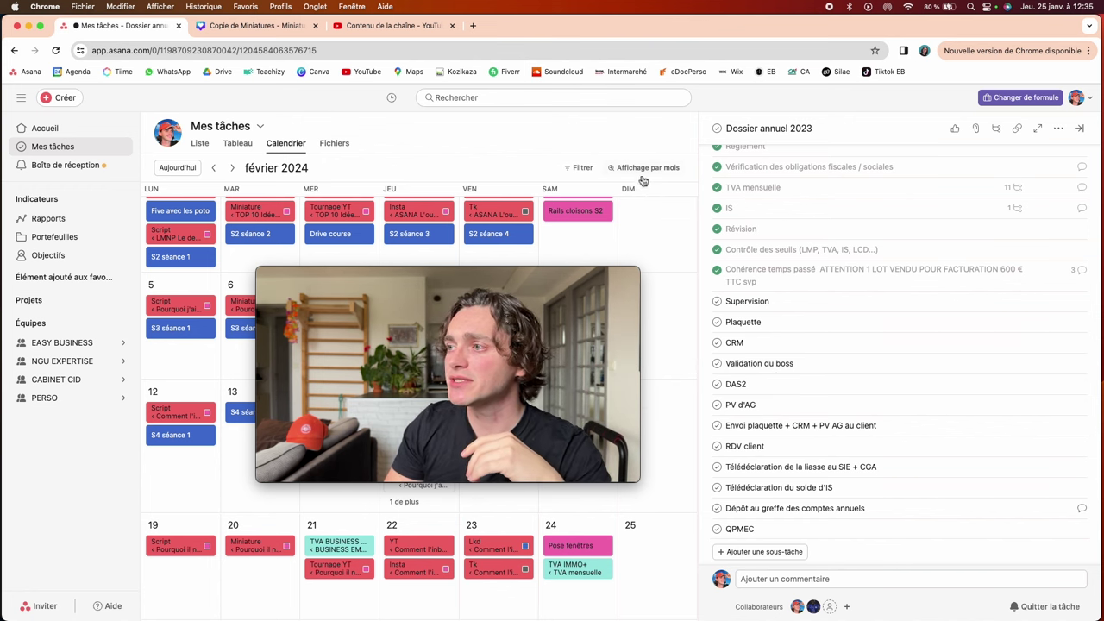
pyautogui.click(639, 238)
pyautogui.scroll(-3, 723, 446)
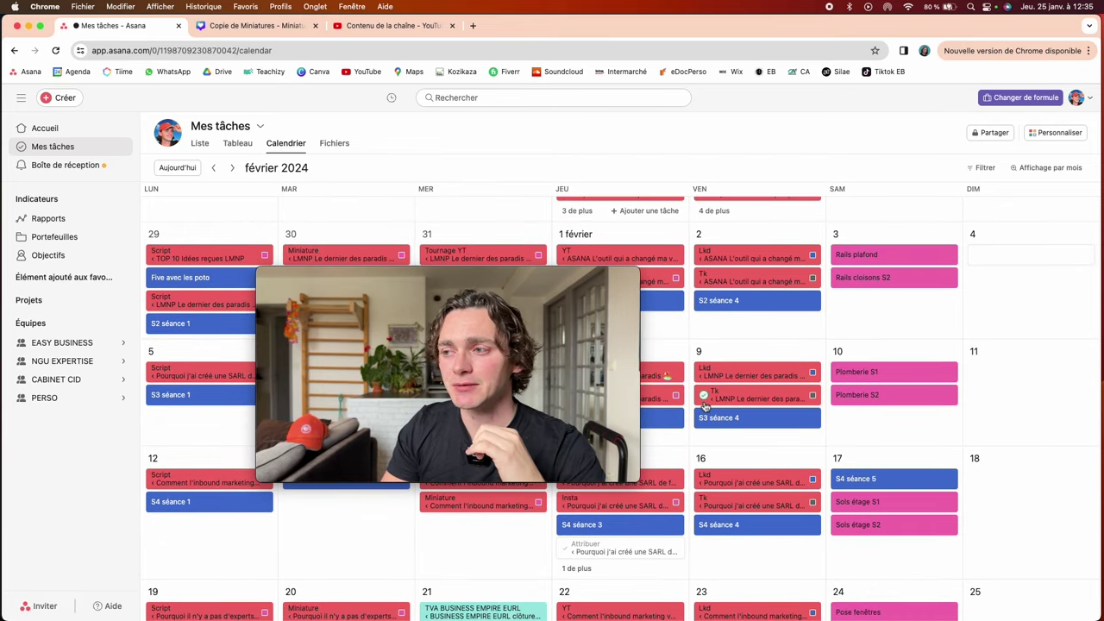
# - Show Mes tâches as a list and mark today's Tournage YT task for the ASANA video as complete
pyautogui.click(198, 145)
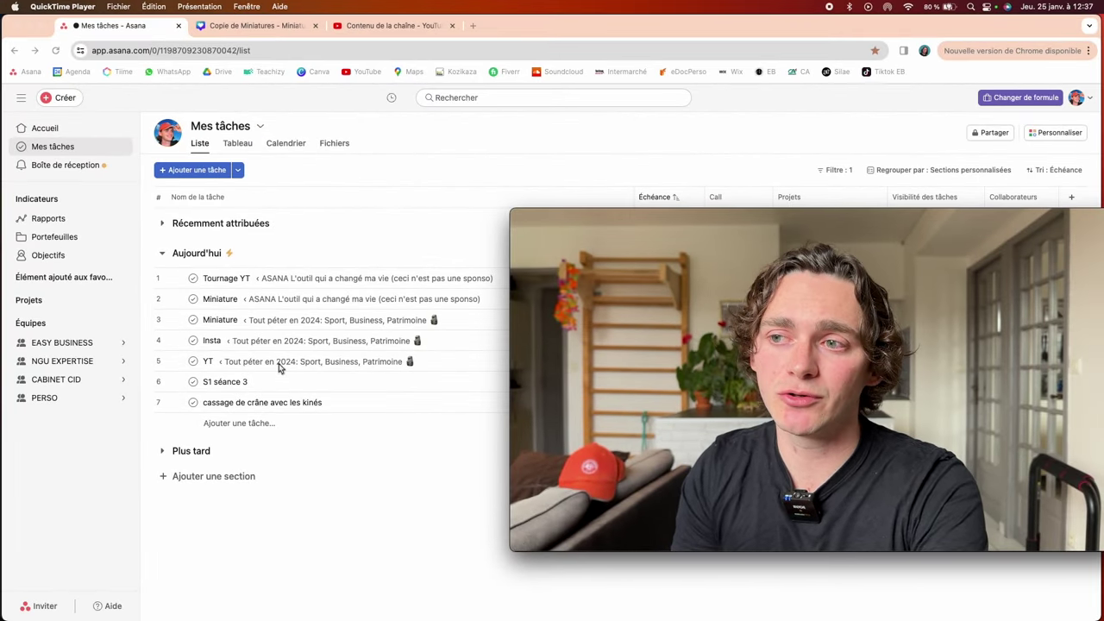
pyautogui.click(194, 279)
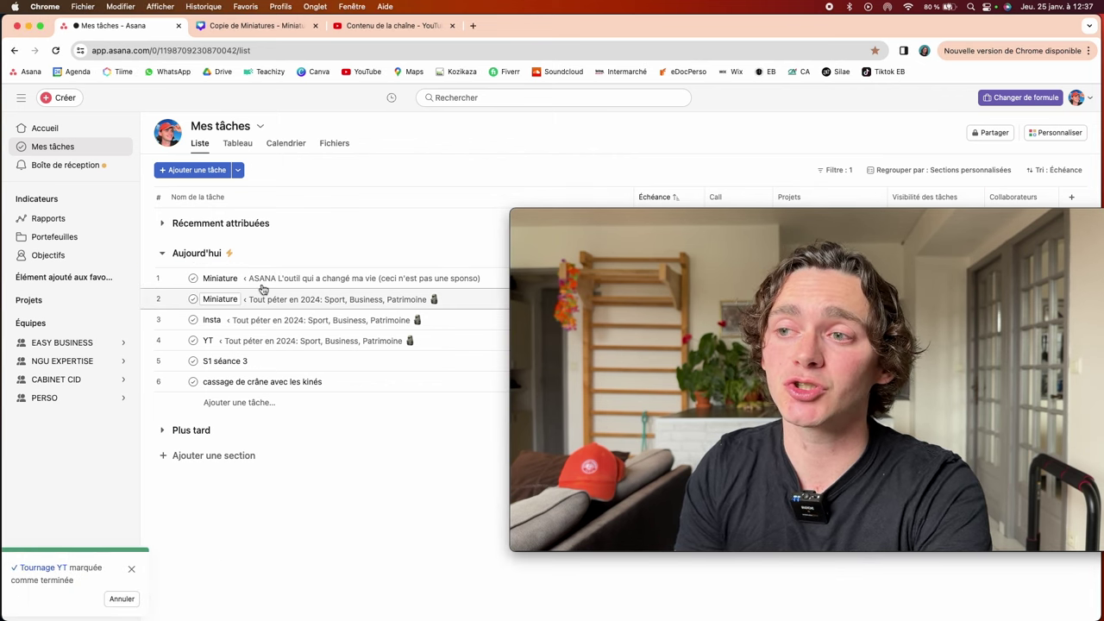
pyautogui.moveTo(557, 228); pyautogui.dragTo(482, 419)
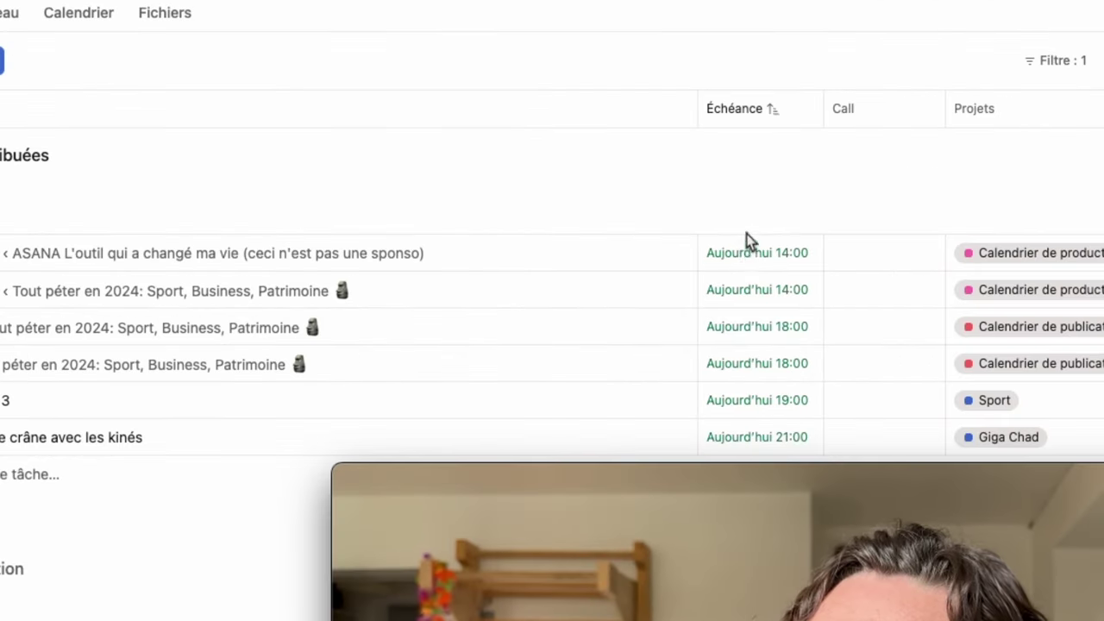
pyautogui.moveTo(621, 457); pyautogui.dragTo(657, 197)
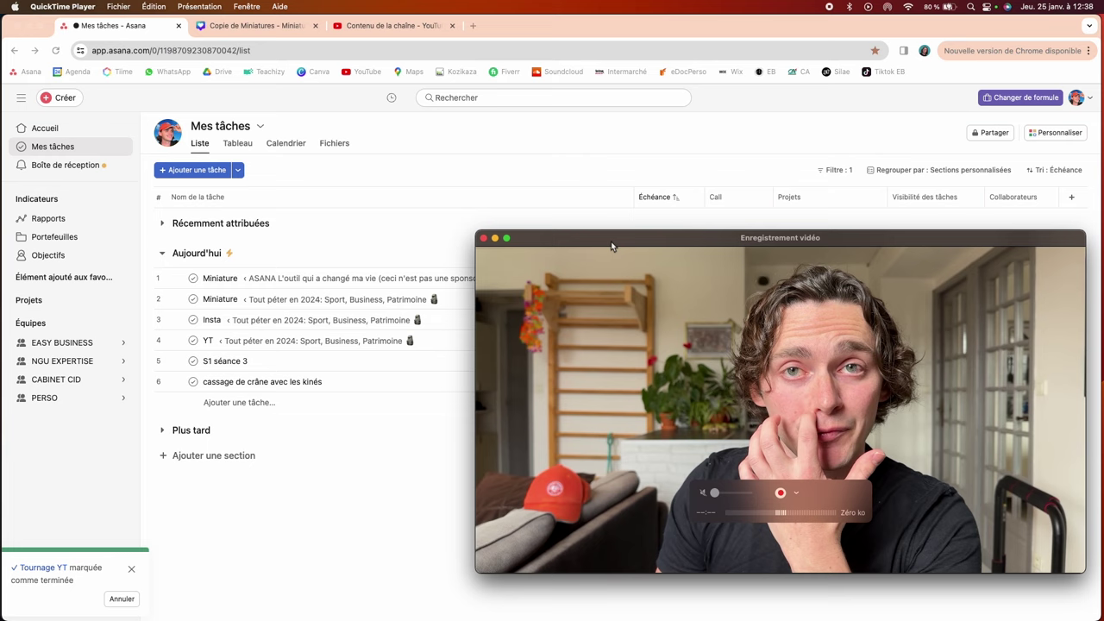
pyautogui.moveTo(608, 243); pyautogui.dragTo(638, 229)
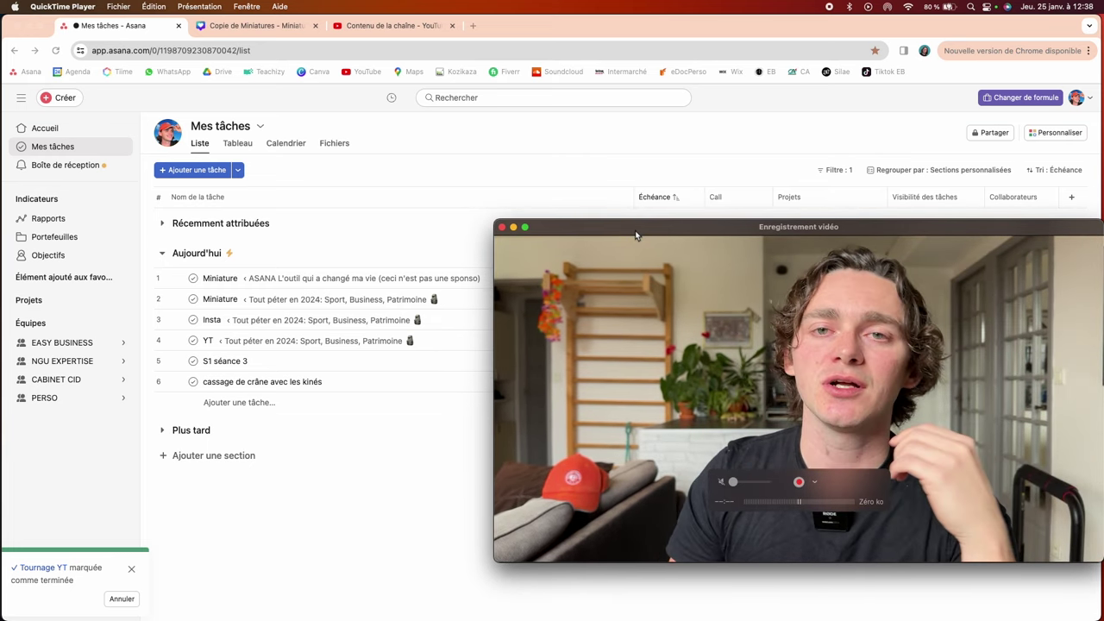
pyautogui.moveTo(634, 230); pyautogui.dragTo(615, 226)
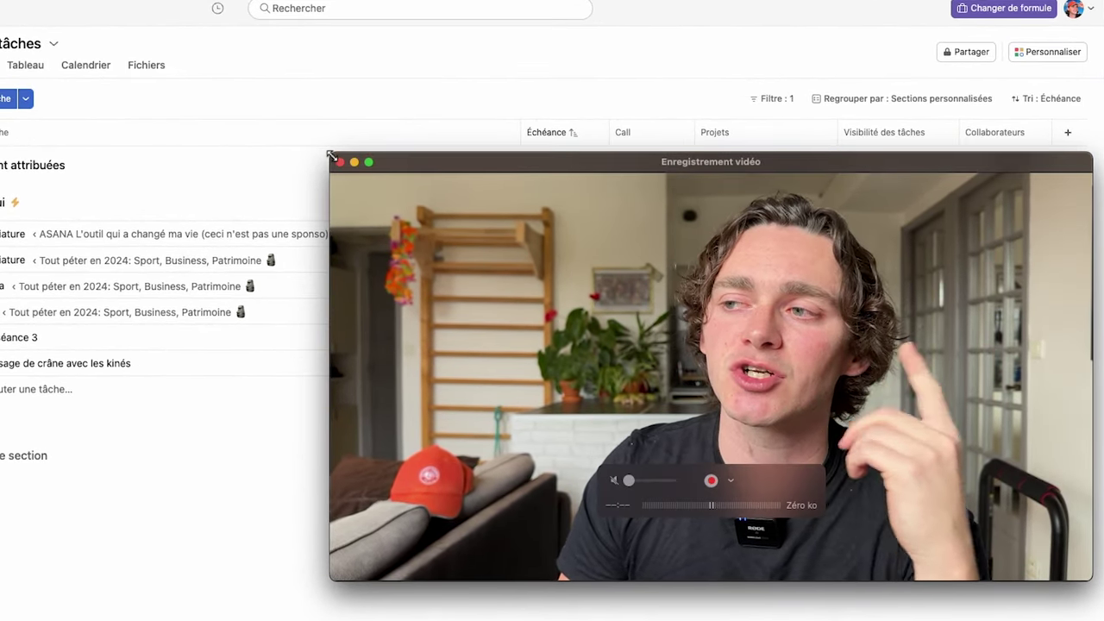
pyautogui.moveTo(328, 152); pyautogui.dragTo(373, 158)
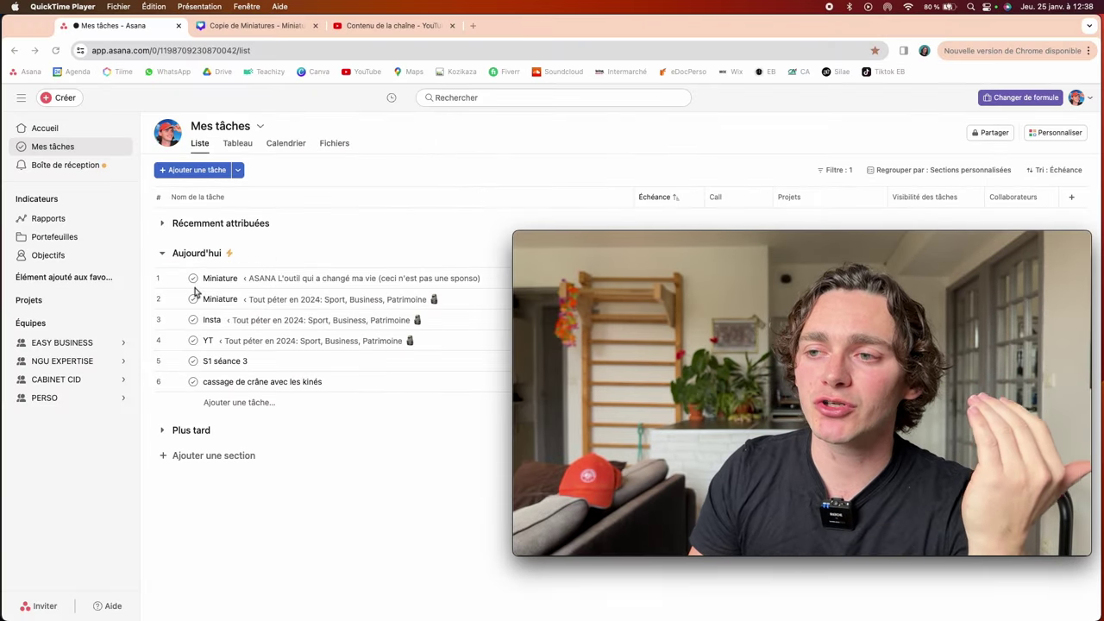
pyautogui.moveTo(570, 248); pyautogui.dragTo(483, 222)
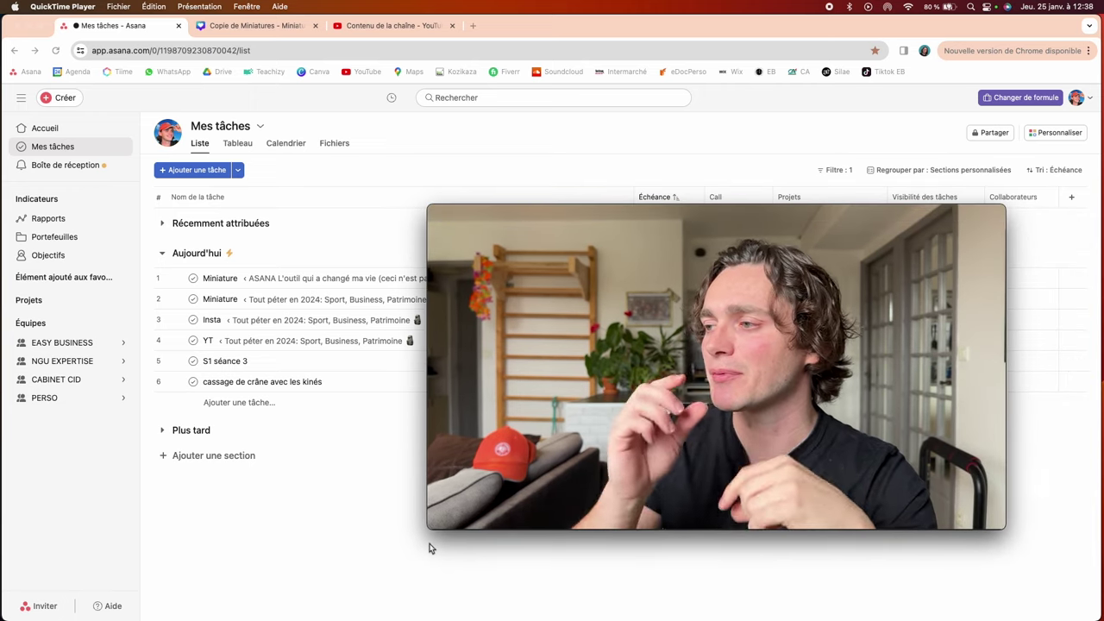